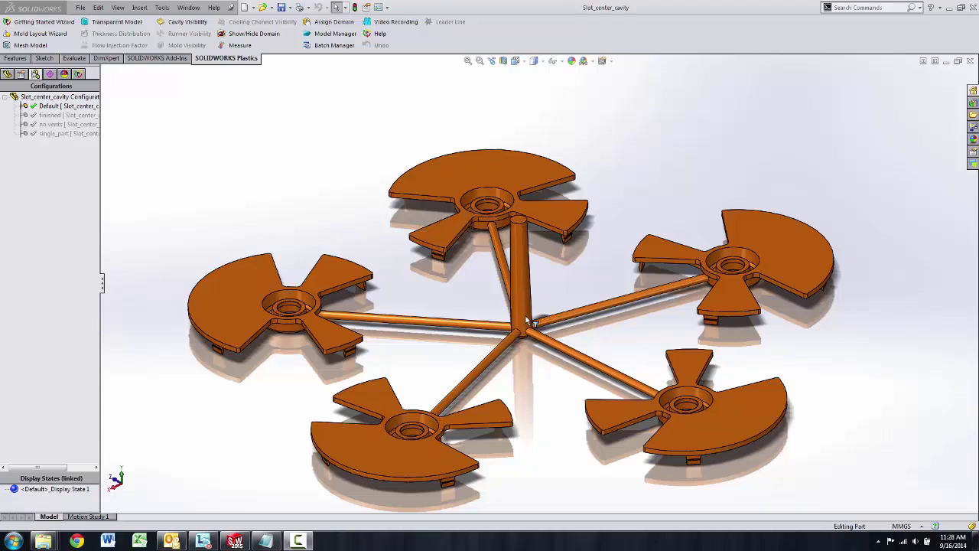
Switch the five-cavity model to the "no vents" configuration and fit the single cavity in view.
middle_drag(367, 269, 191, 234)
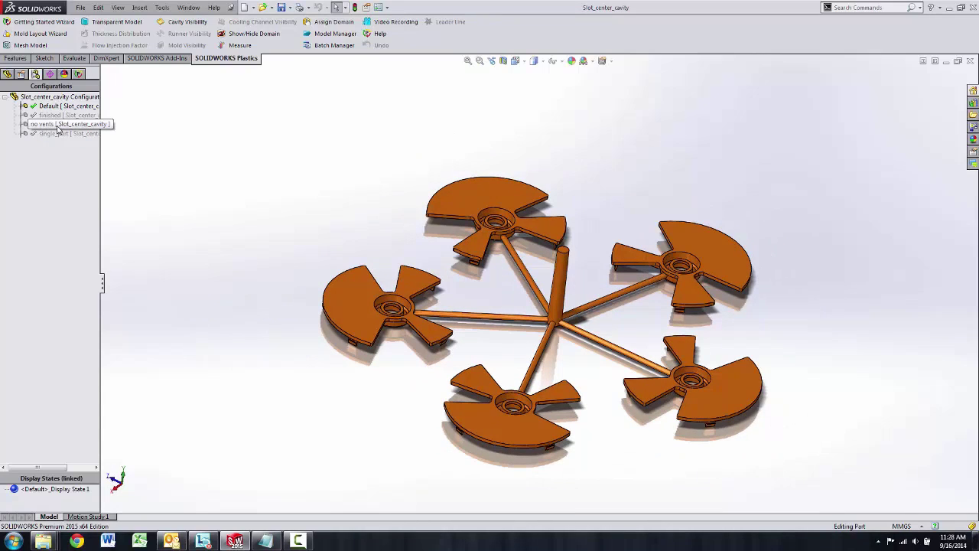
middle_drag(633, 387, 623, 367)
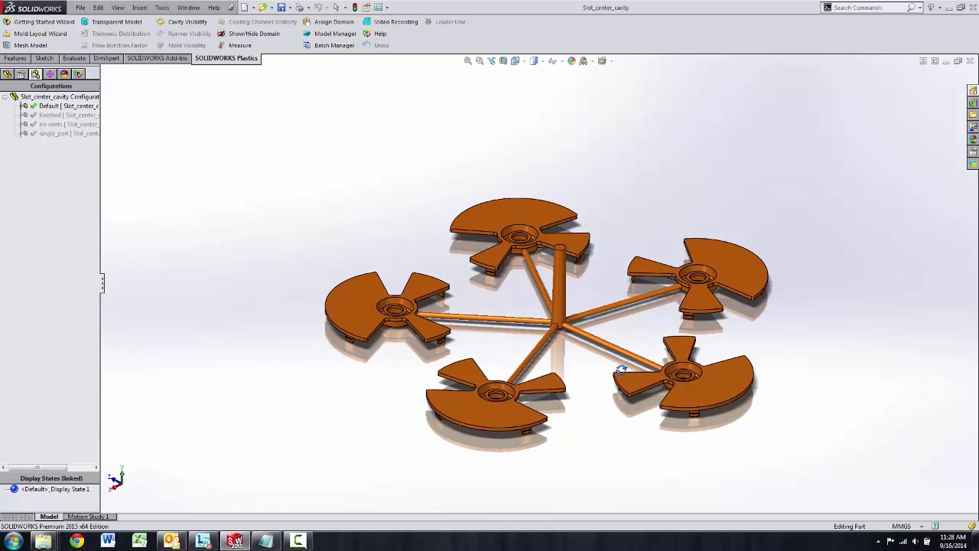
scroll(624, 367, down, 3)
scroll(542, 300, up, 2)
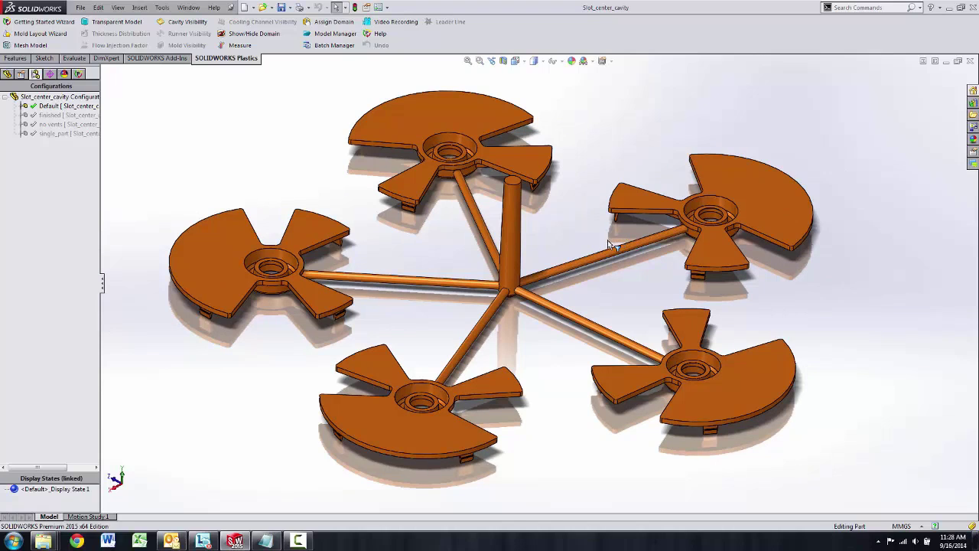
middle_drag(331, 260, 306, 202)
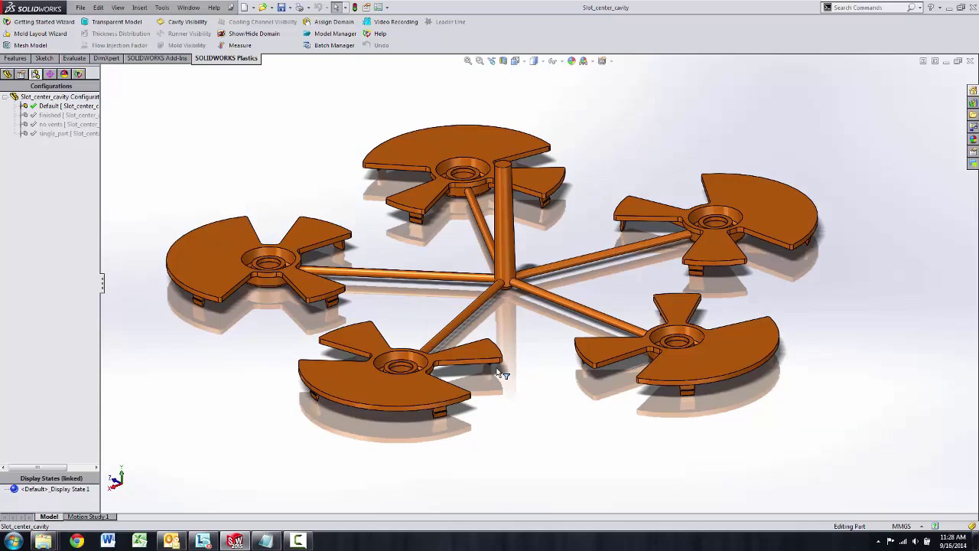
mouse_move(499, 374)
middle_down()
mouse_move(507, 367)
mouse_move(502, 382)
middle_up()
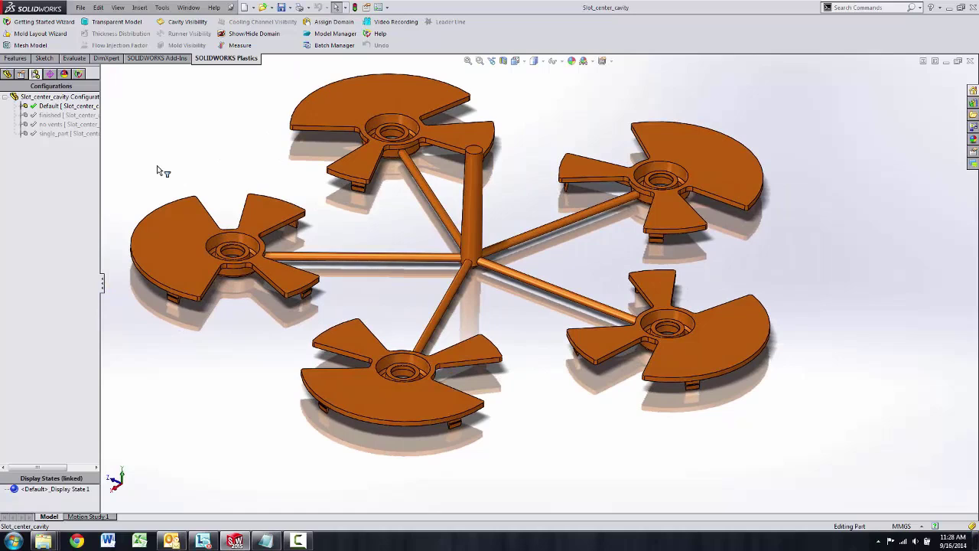
double_click(49, 125)
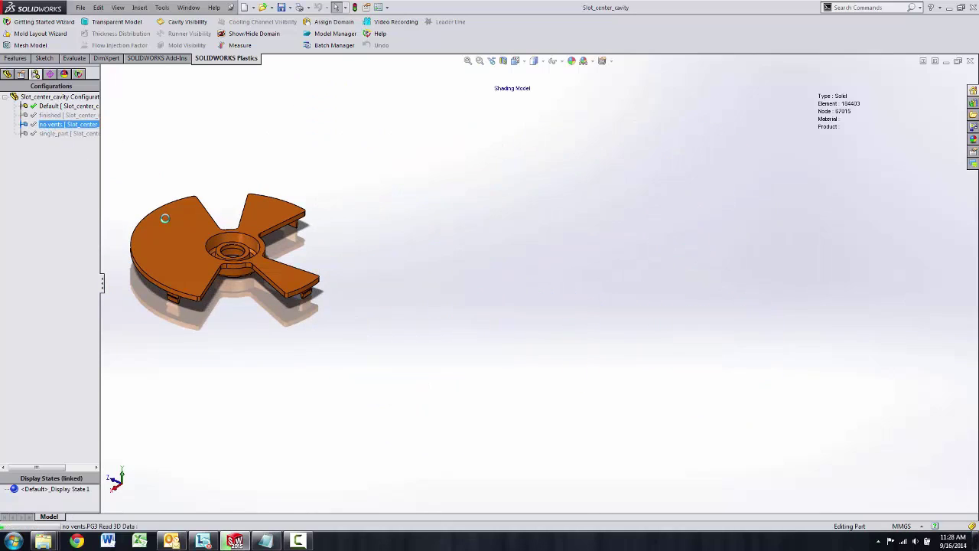
key(f)
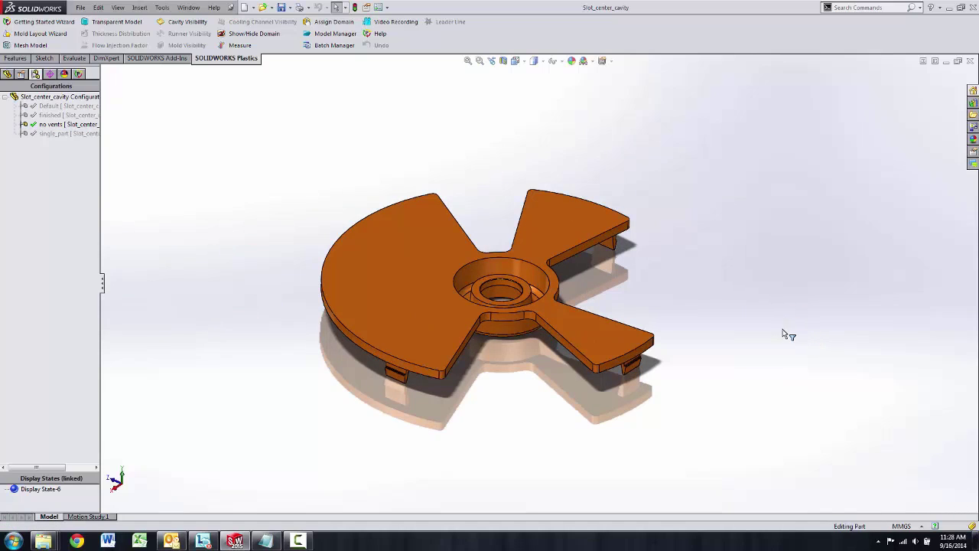
scroll(711, 251, down, 2)
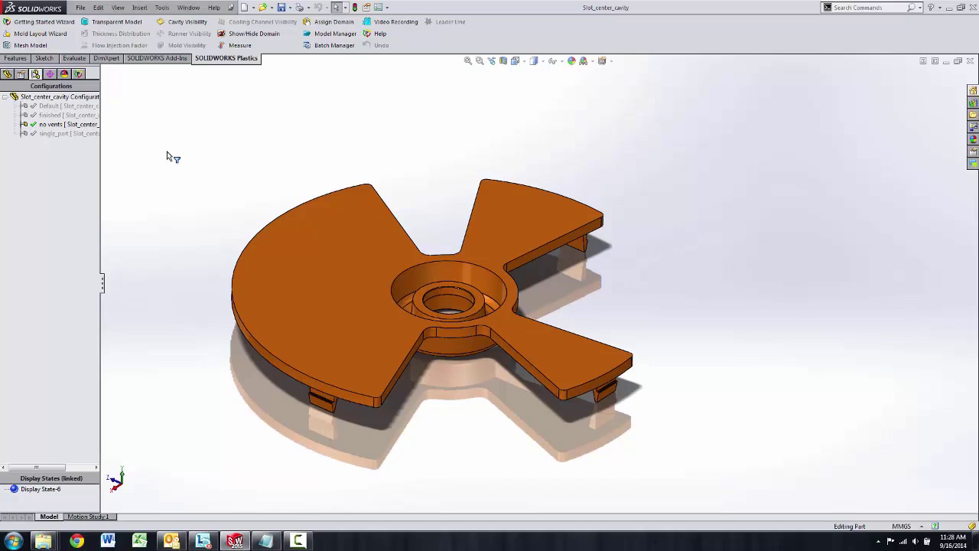
Start the solid mesh procedure for the part and its runner, reusing the previous meshing parameters.
click(78, 75)
right_click(29, 97)
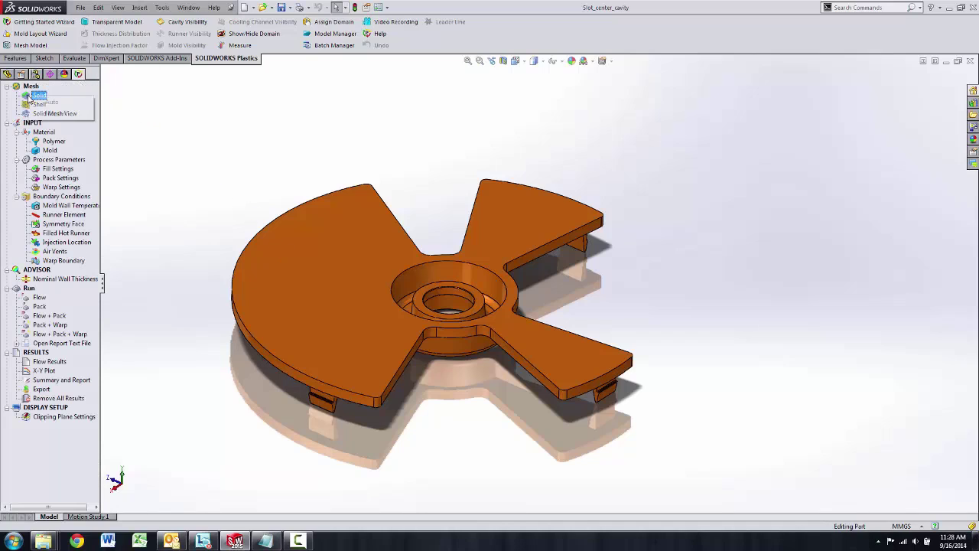
click(55, 112)
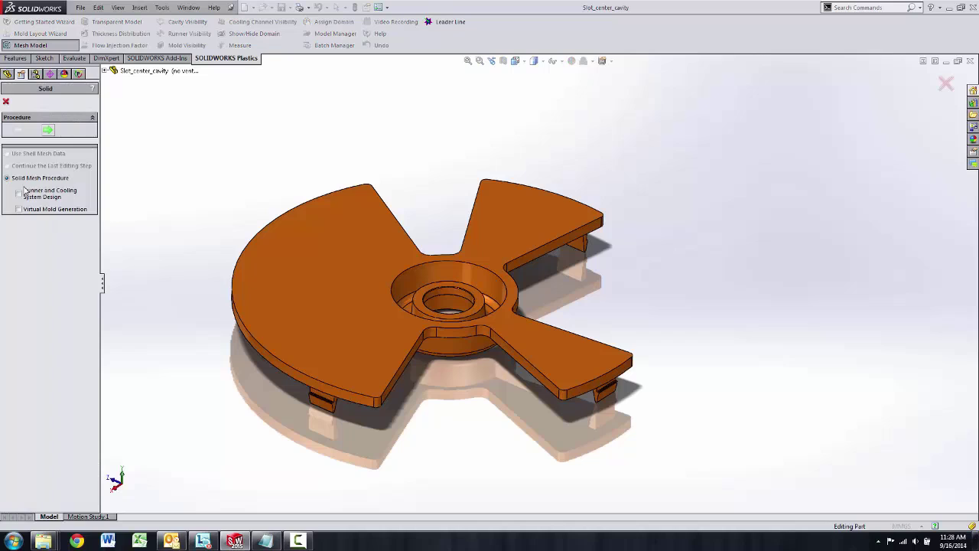
click(49, 131)
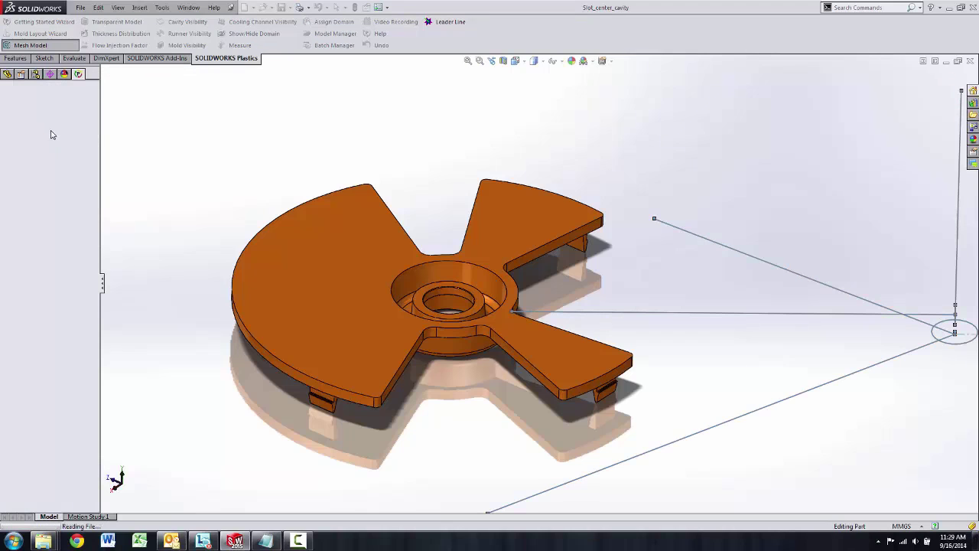
click(523, 292)
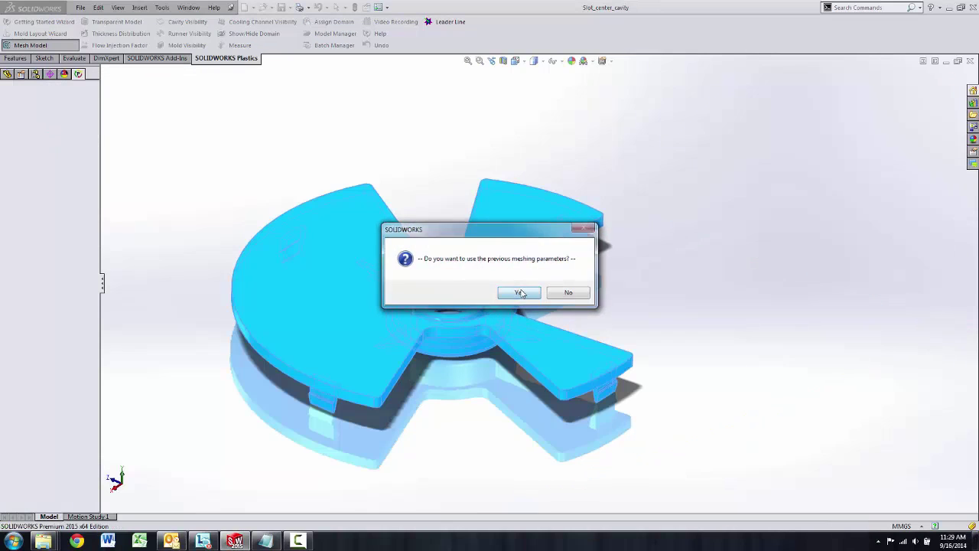
click(47, 131)
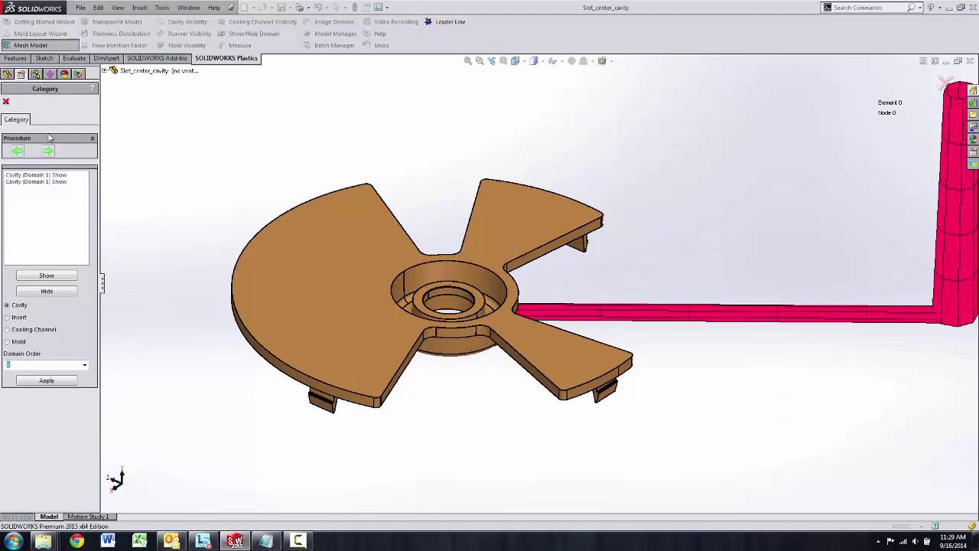
Generate the cavity surface mesh with triangle size 5.3158 and Auto local refinement, and proceed to the tetrahedral mesh stage.
click(48, 151)
click(43, 372)
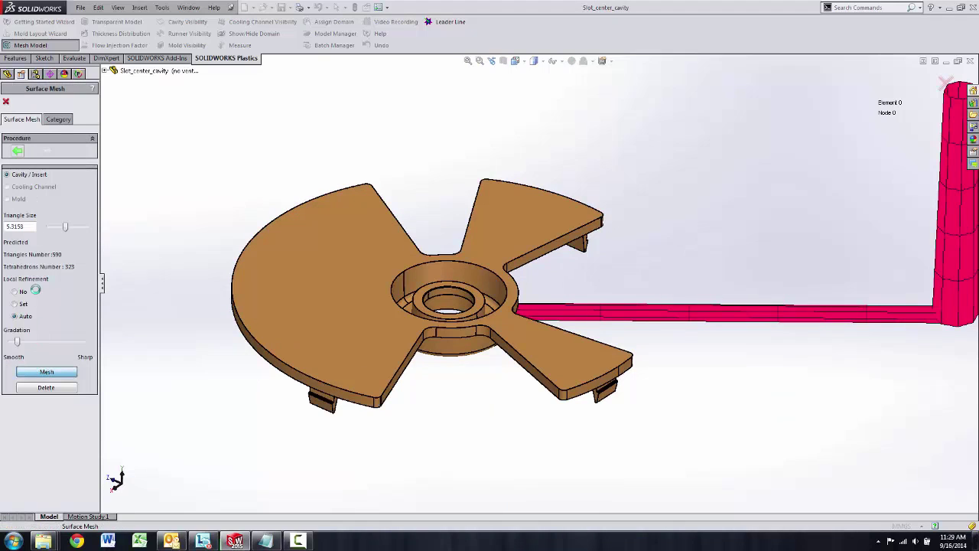
click(47, 152)
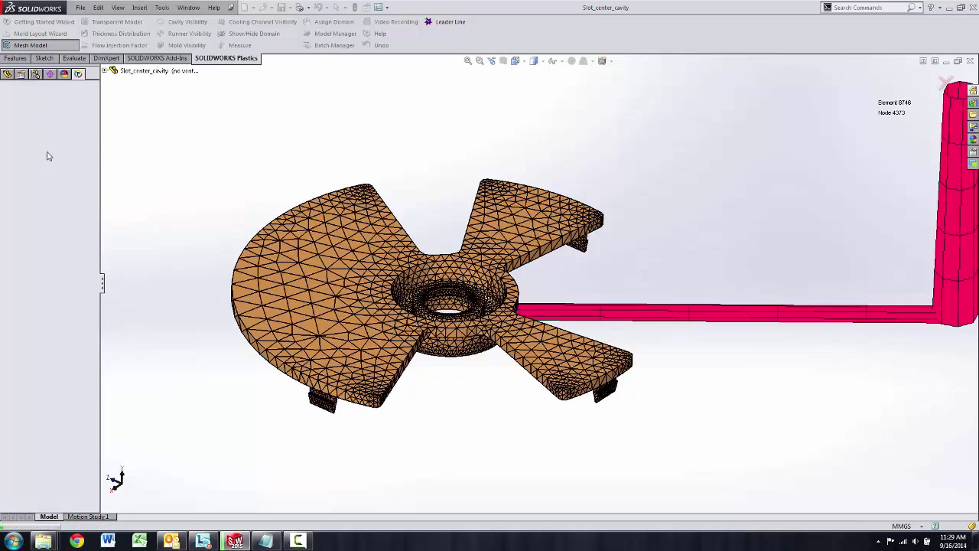
click(8, 102)
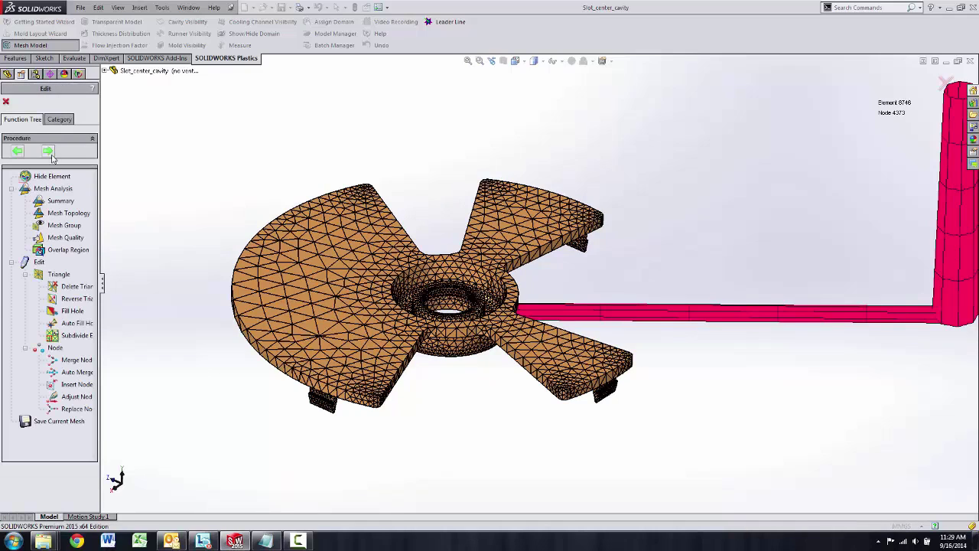
click(49, 152)
click(48, 130)
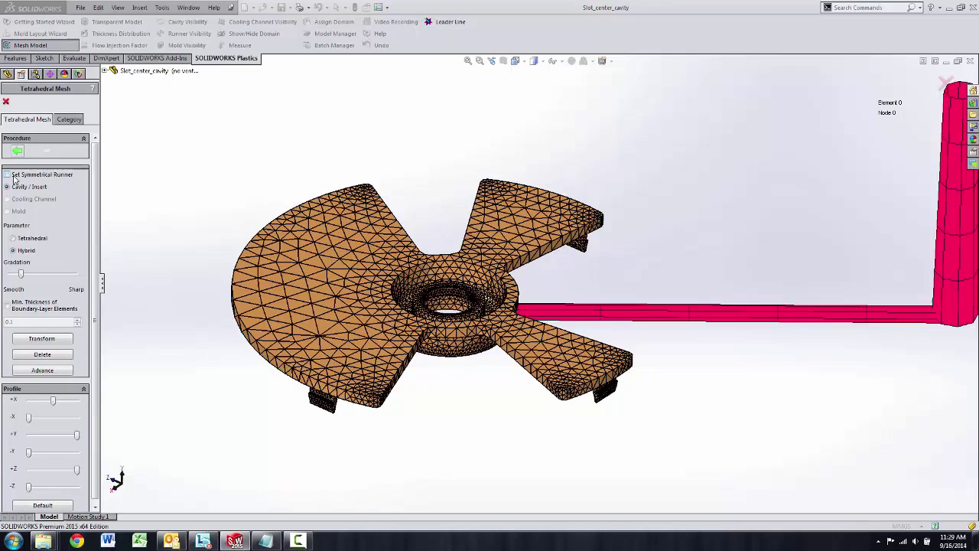
Enable Set Symmetrical Runner and try the 1/4 Symmetry (X-Type) mirror layout.
click(7, 174)
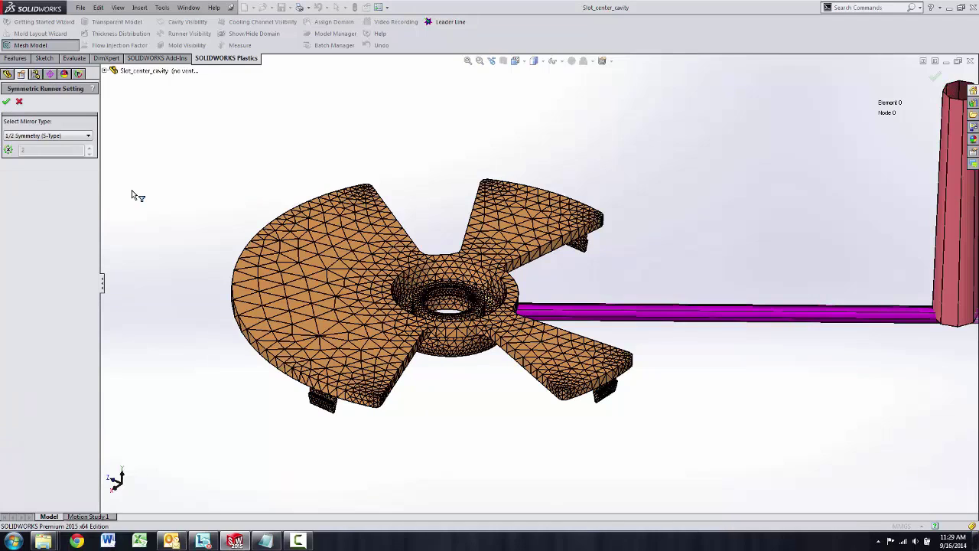
scroll(630, 267, up, 6)
scroll(650, 267, down, 2)
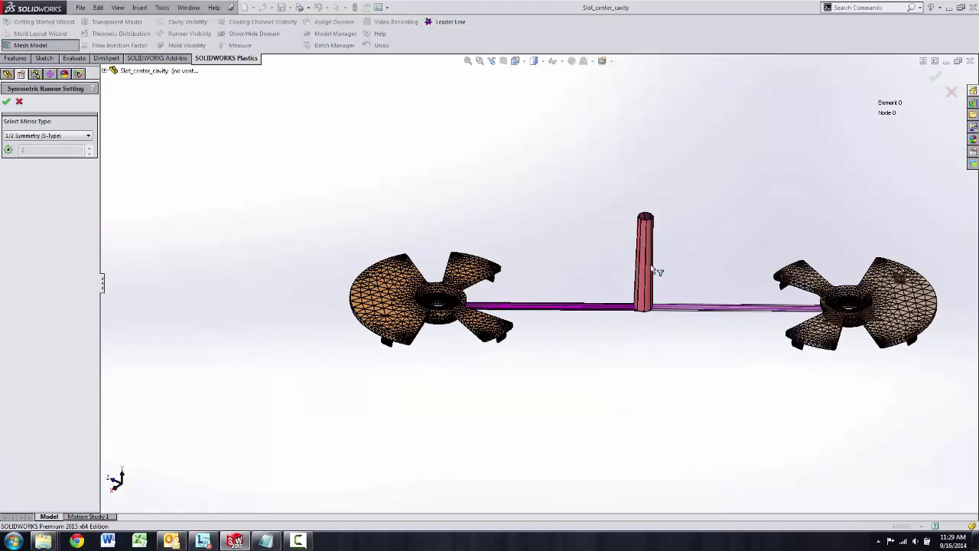
click(50, 138)
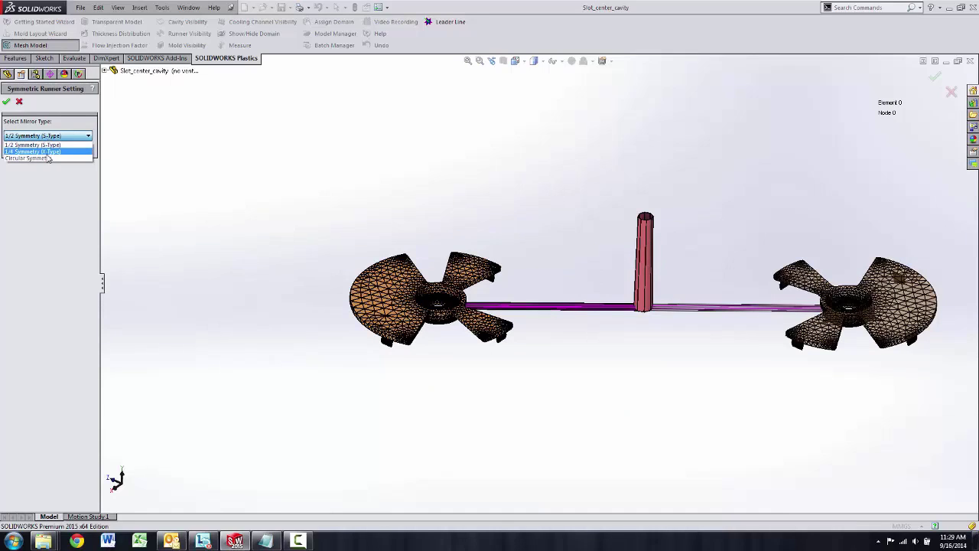
click(49, 151)
Set the runner's mirror type to Circular Symmetry with 5 cavities and accept the setting.
click(50, 138)
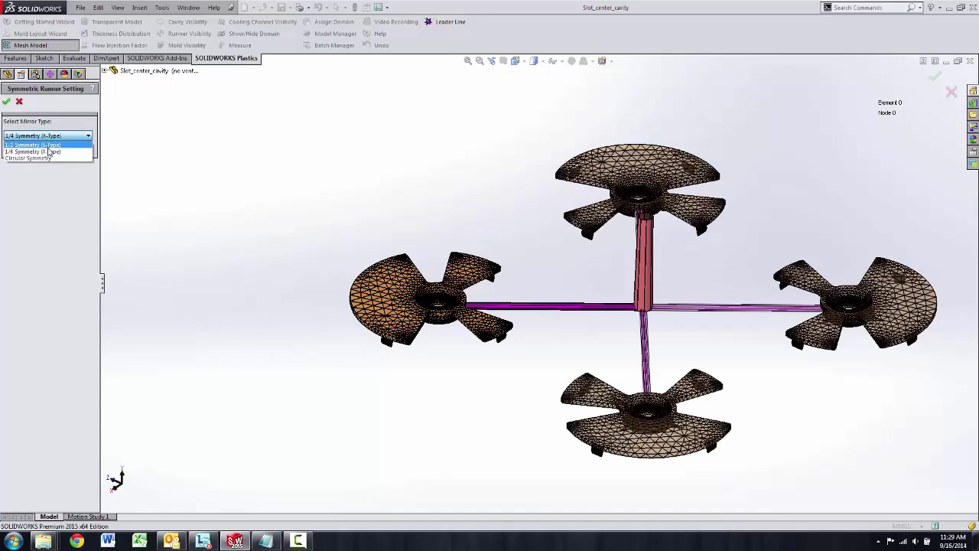
click(61, 159)
click(90, 149)
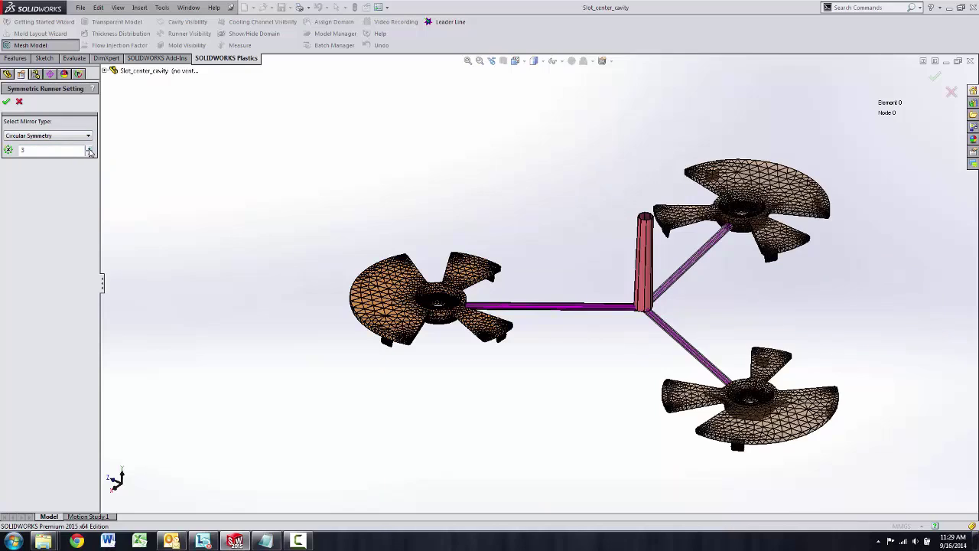
click(90, 149)
click(89, 149)
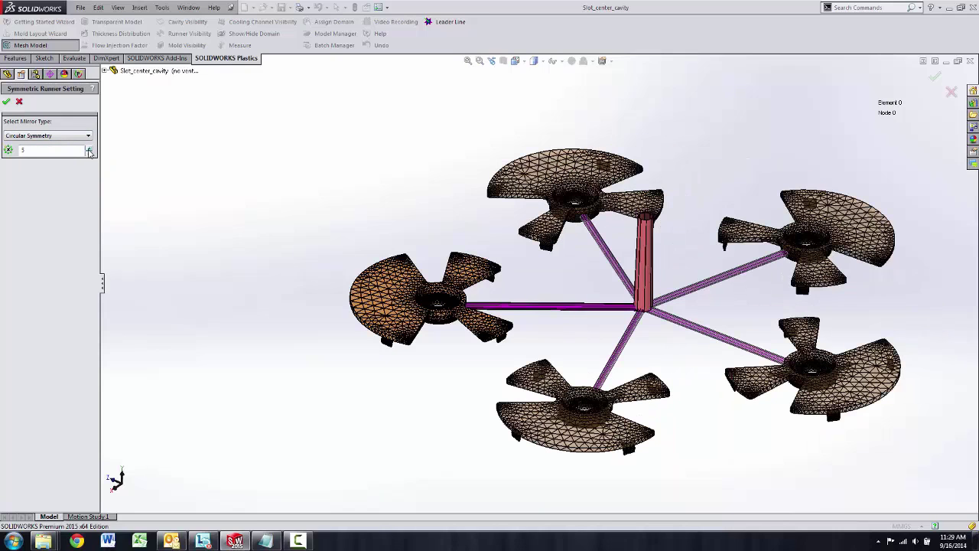
click(6, 101)
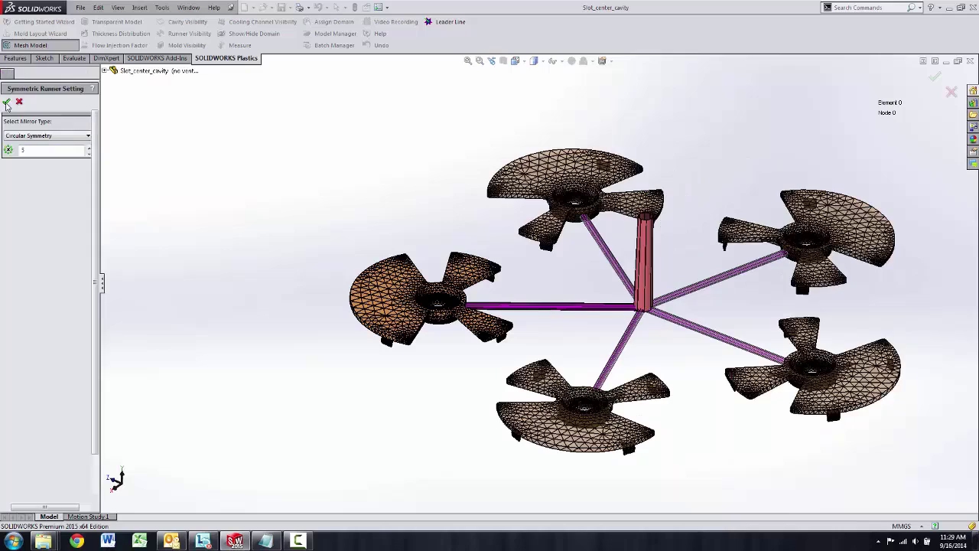
click(6, 101)
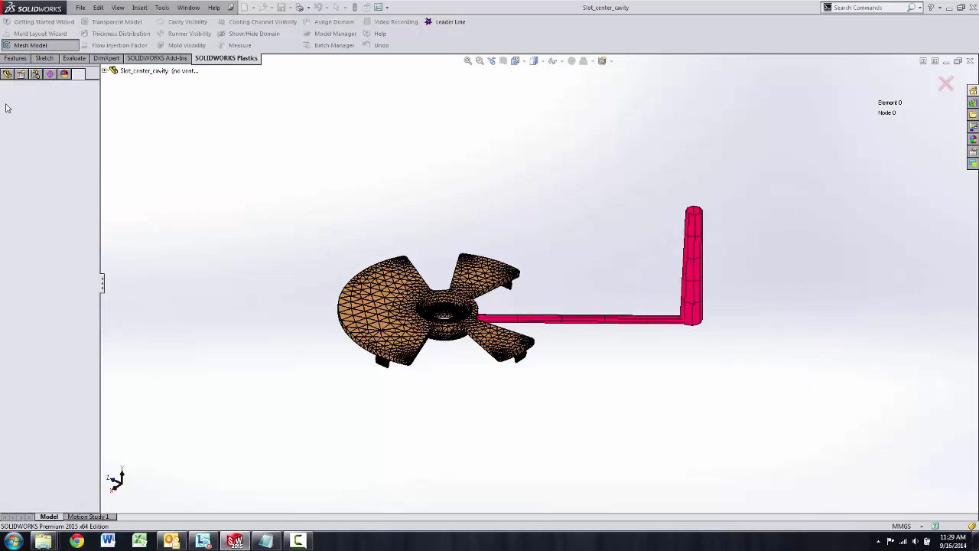
Display the part's thickness distribution with the Nominal Wall Thickness advisor.
scroll(448, 344, down, 3)
middle_drag(579, 260, 621, 260)
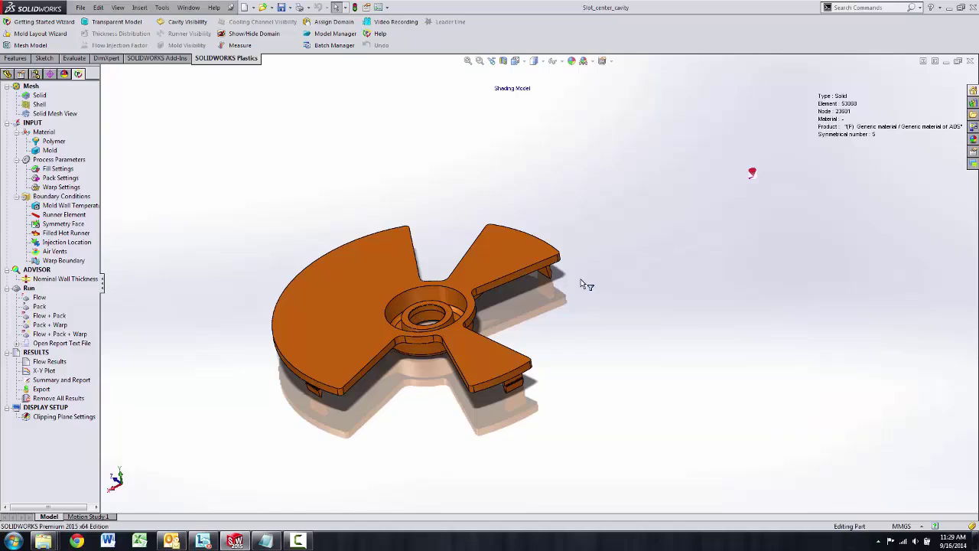
middle_drag(586, 284, 514, 282)
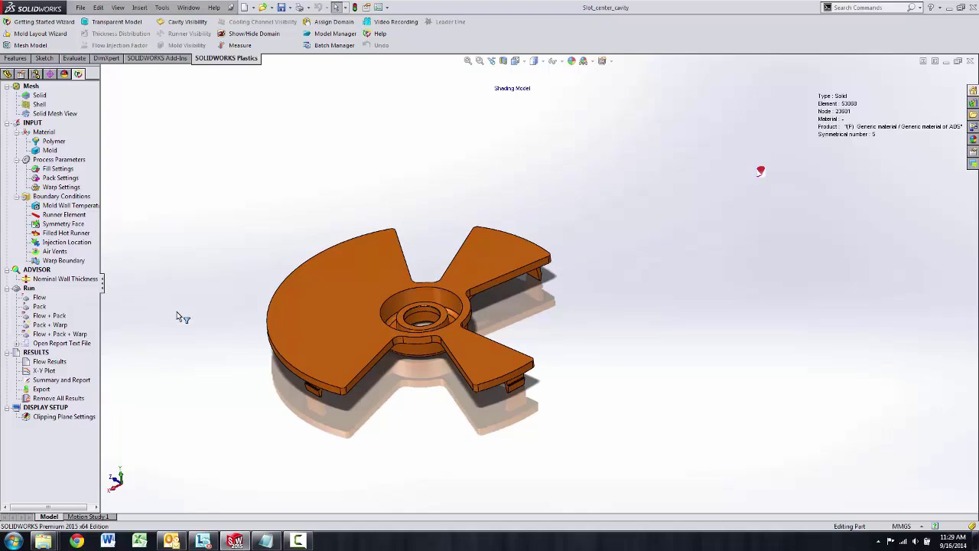
middle_click(401, 309)
scroll(365, 312, down, 1)
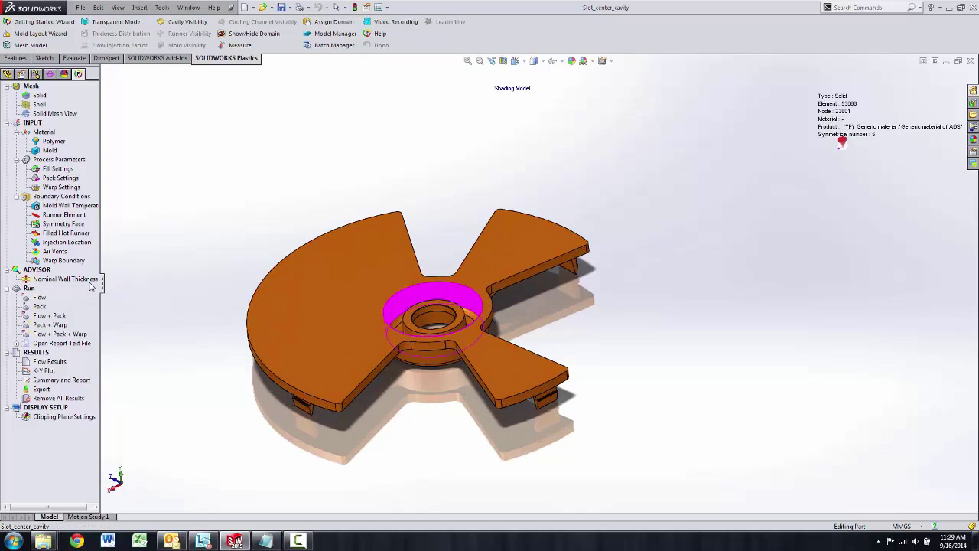
right_click(66, 280)
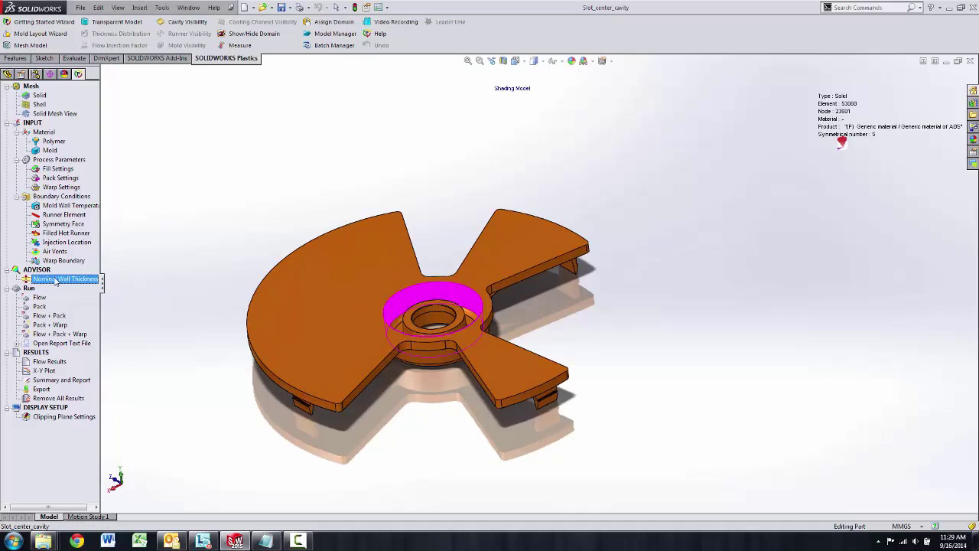
click(85, 284)
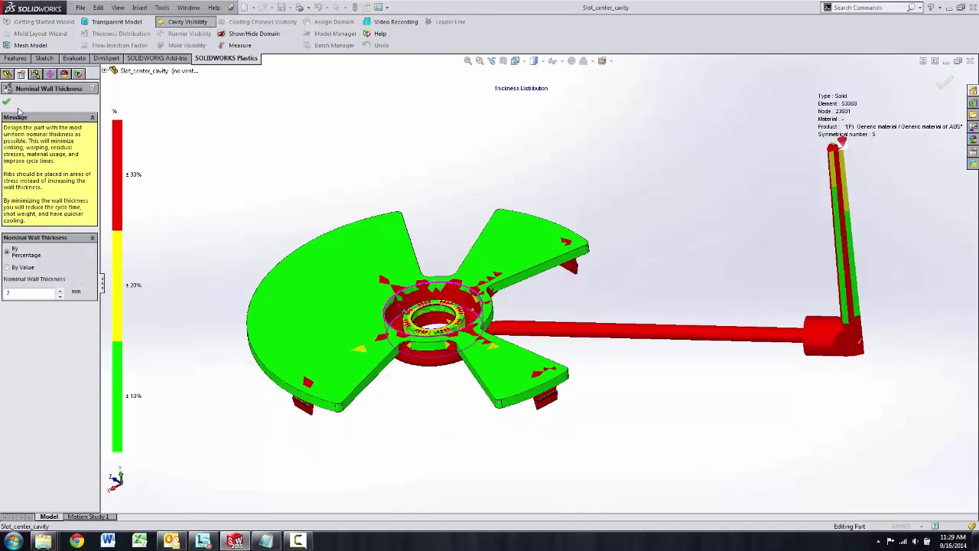
Examine the wall thickness deviations on the blades, hub, clips and underside of the part.
middle_drag(334, 250, 396, 261)
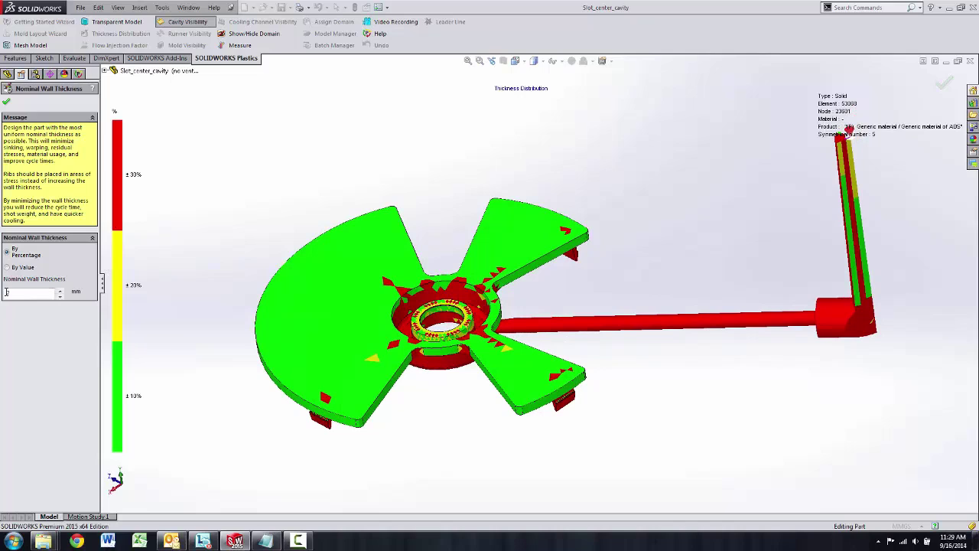
middle_drag(216, 251, 217, 234)
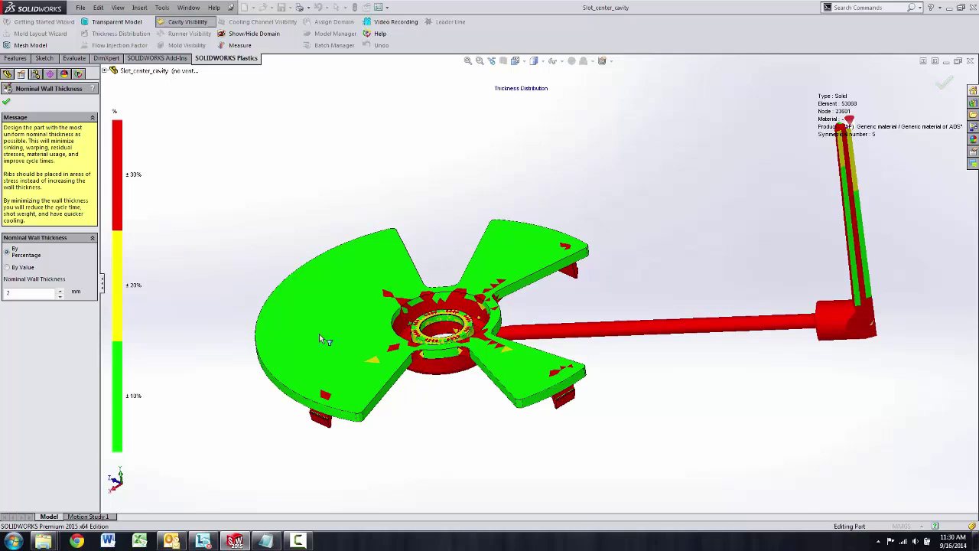
middle_drag(318, 333, 179, 251)
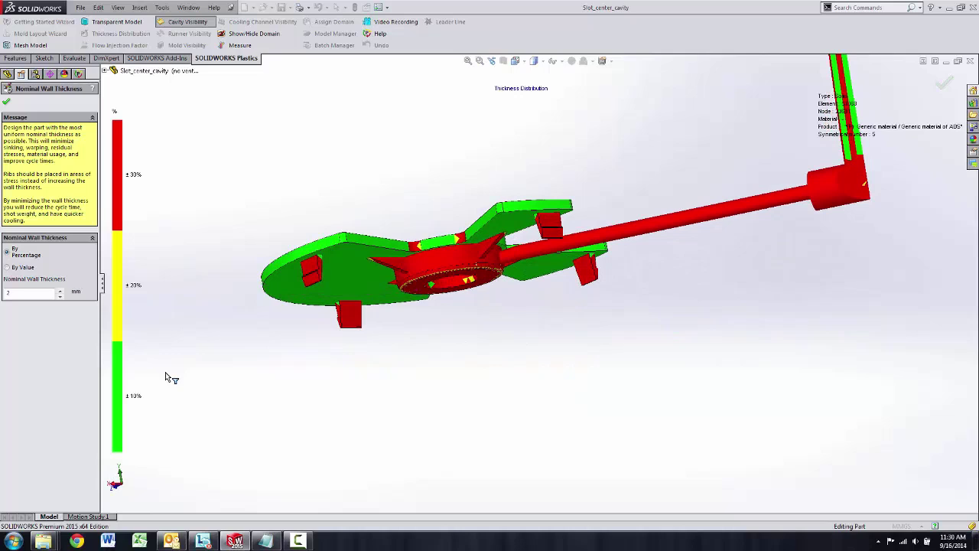
middle_drag(395, 286, 405, 416)
scroll(451, 274, down, 3)
middle_drag(458, 230, 467, 249)
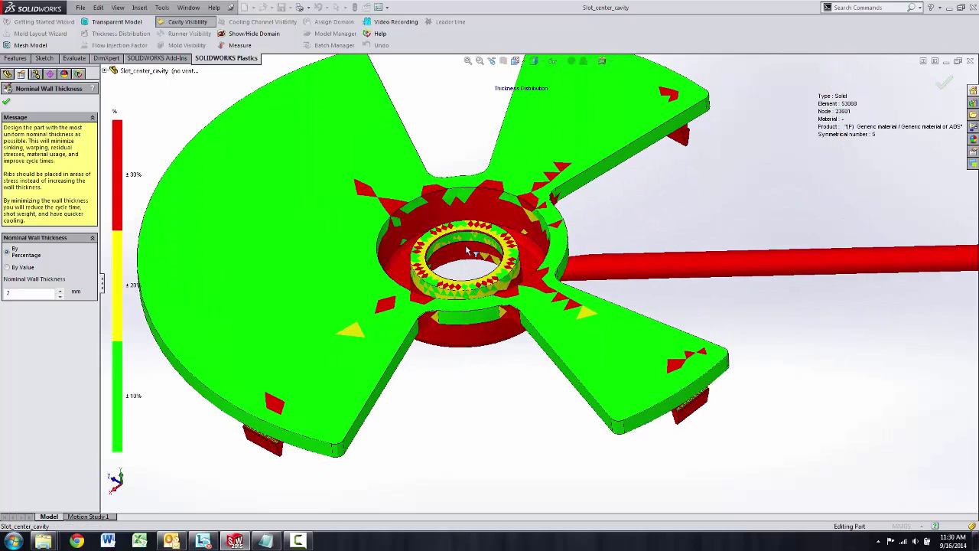
scroll(465, 298, up, 4)
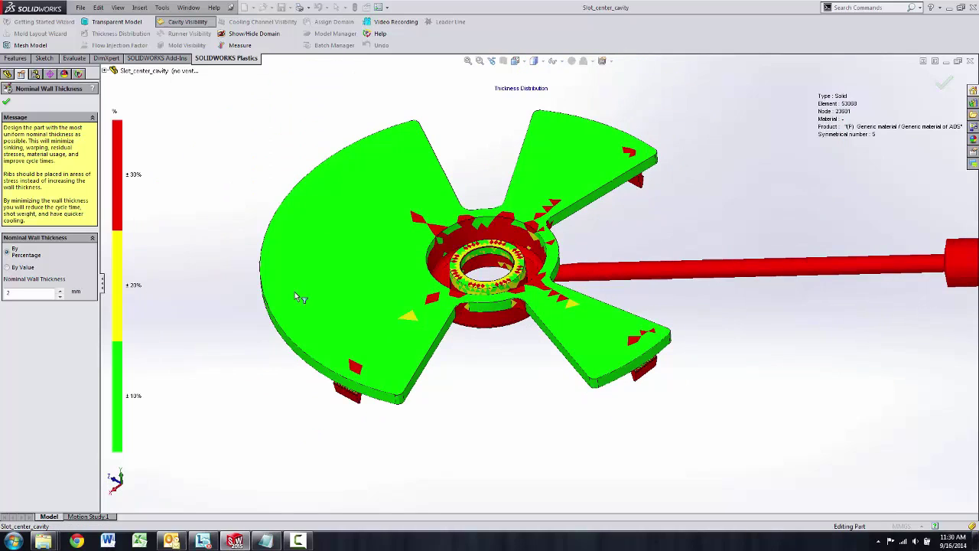
Display the nominal wall thickness by value, examine the hub and blades, and close the advisor.
mouse_move(317, 249)
middle_down()
mouse_move(292, 199)
mouse_move(324, 250)
middle_up()
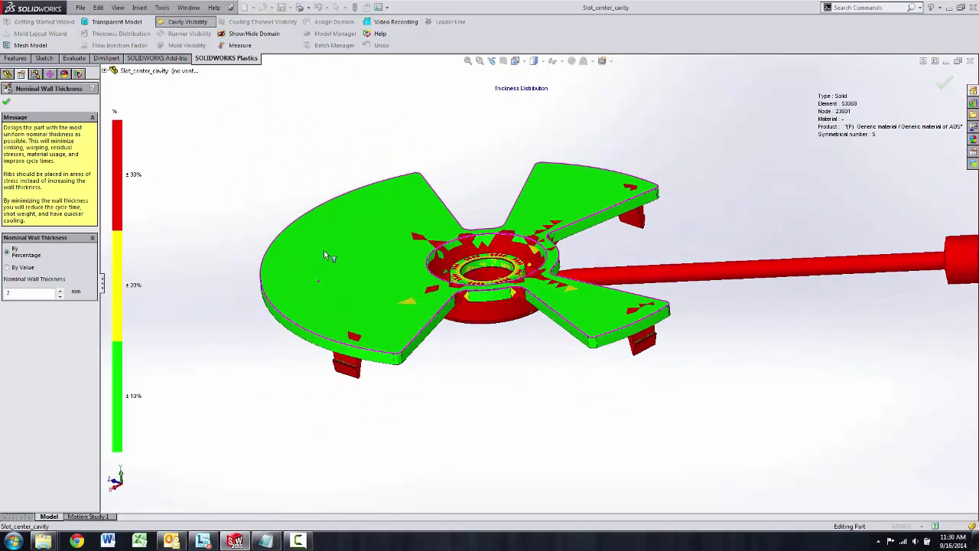
click(7, 267)
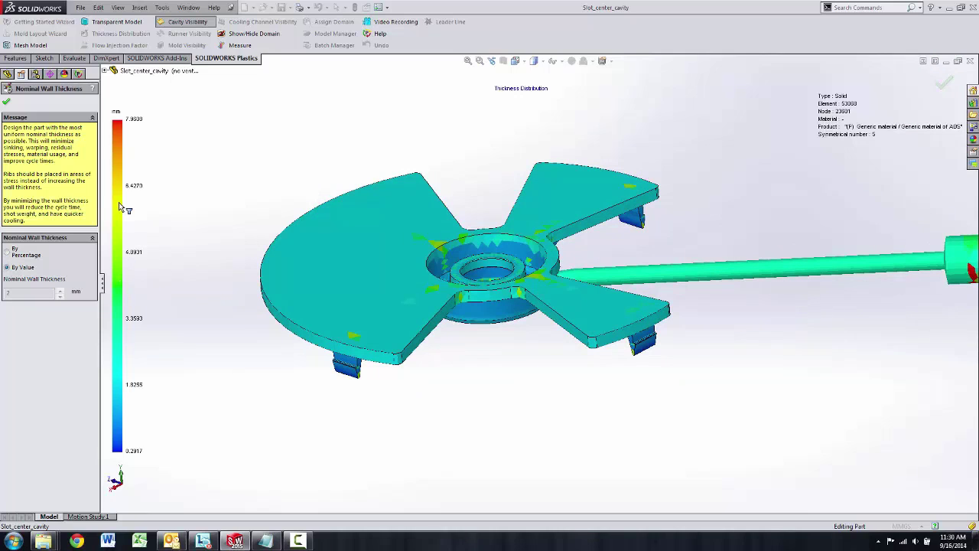
scroll(457, 264, down, 2)
middle_drag(456, 264, 458, 329)
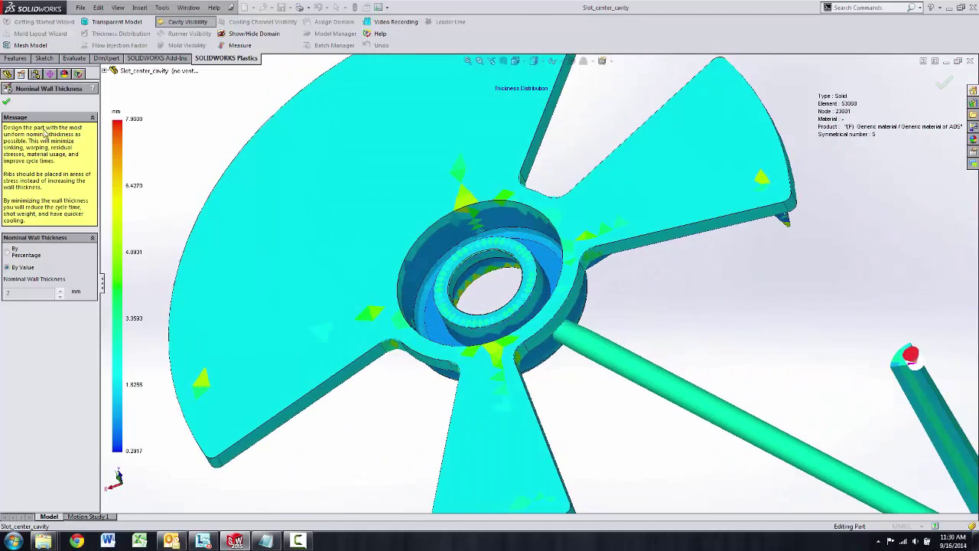
click(7, 104)
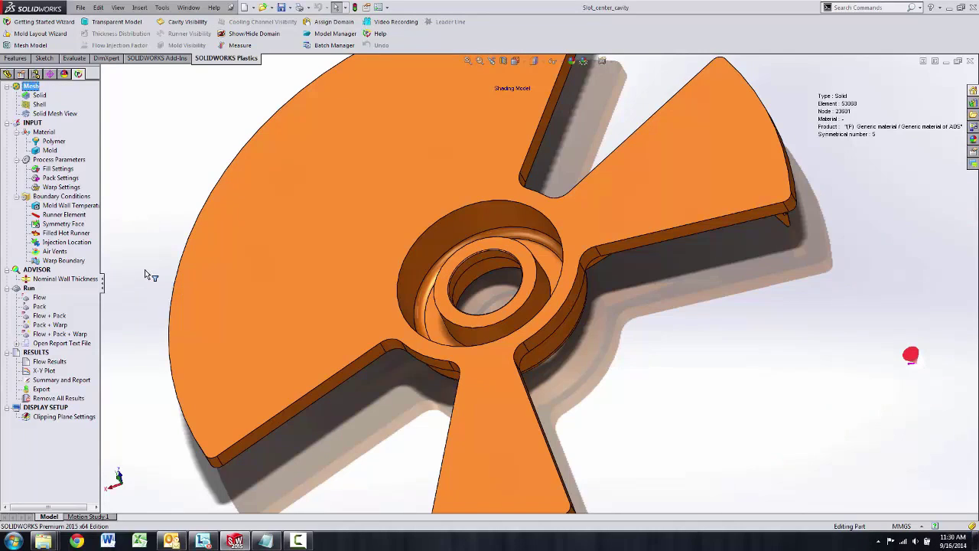
Display the Fill Time flow result of the no vents configuration and examine the part with its runner.
key(f)
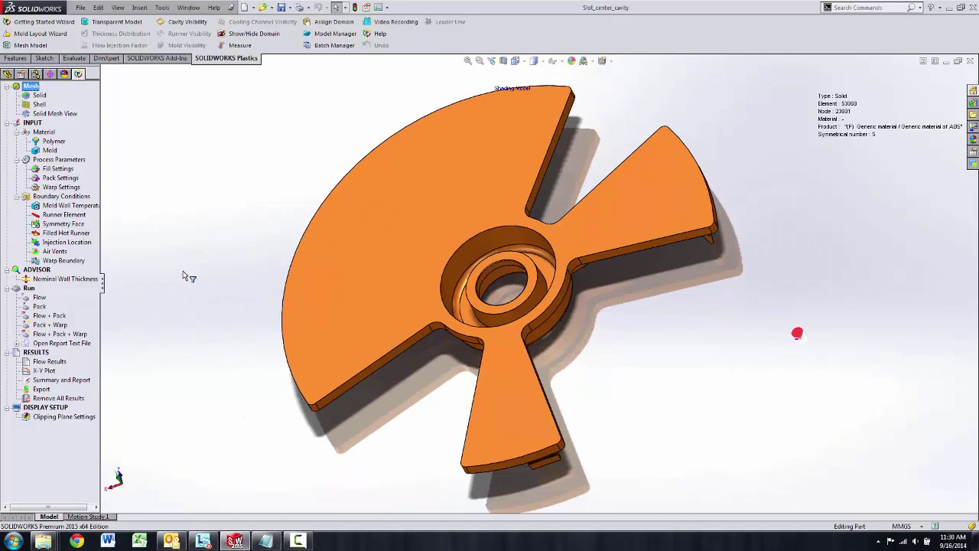
click(50, 362)
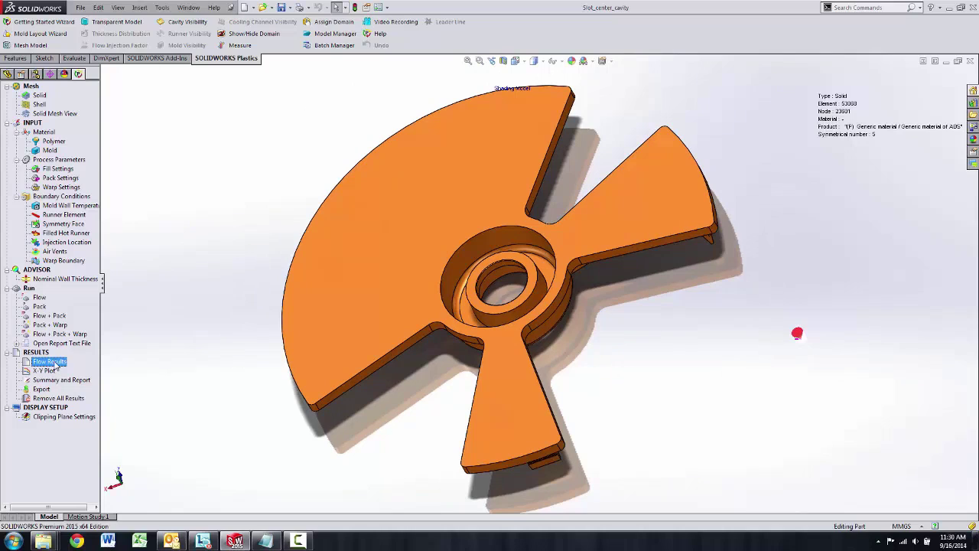
right_click(72, 365)
click(84, 368)
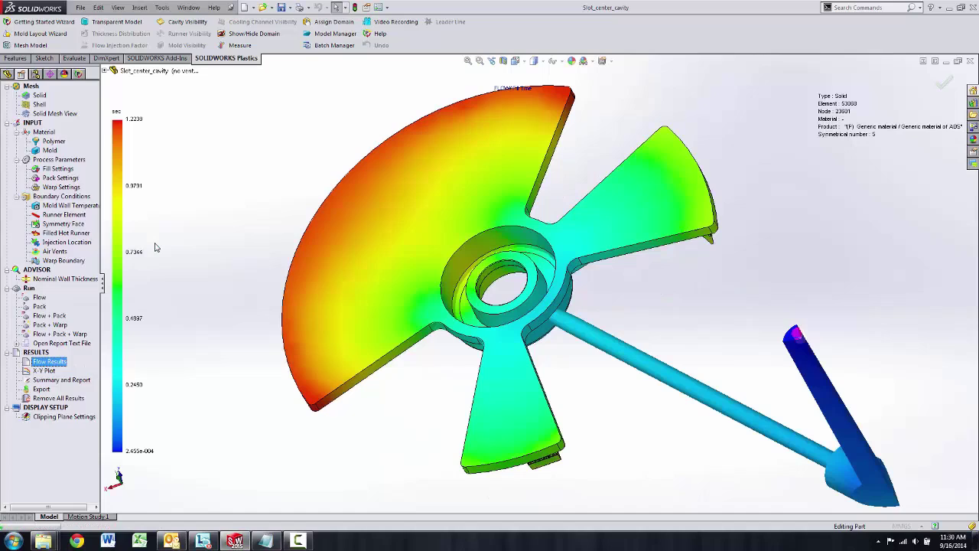
middle_drag(333, 291, 600, 231)
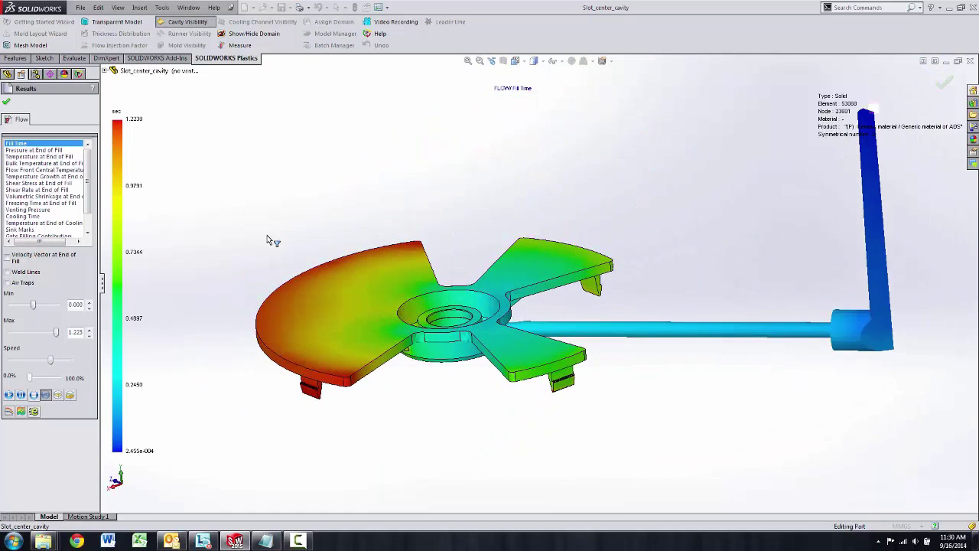
Display the Venting Pressure result, examine the trapped-air pressure at the blade corners, and close the results.
click(29, 209)
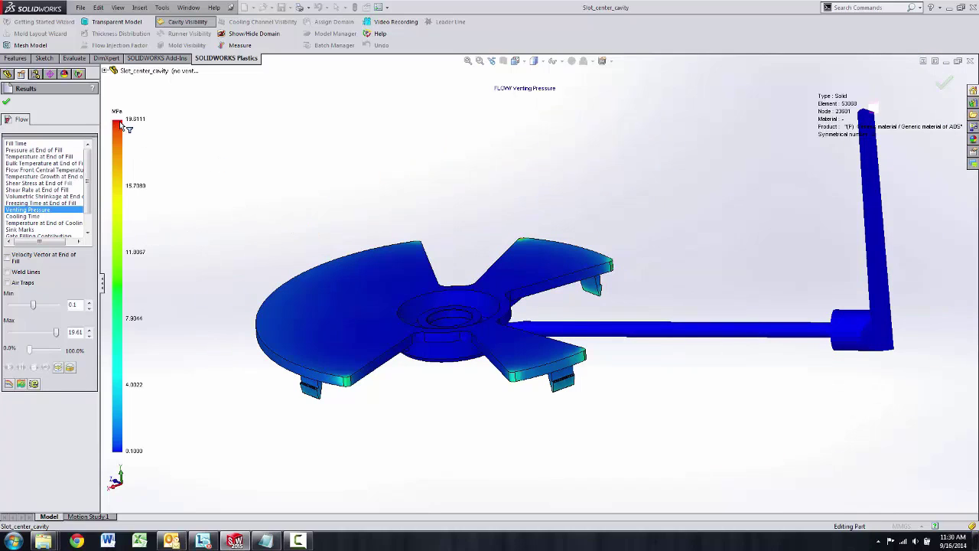
middle_drag(276, 221, 362, 408)
scroll(611, 299, down, 6)
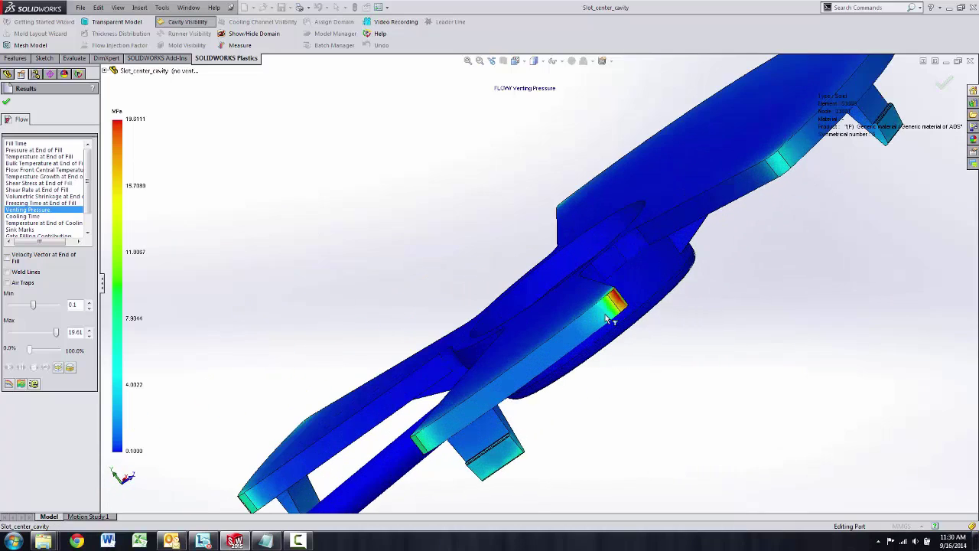
scroll(609, 319, down, 10)
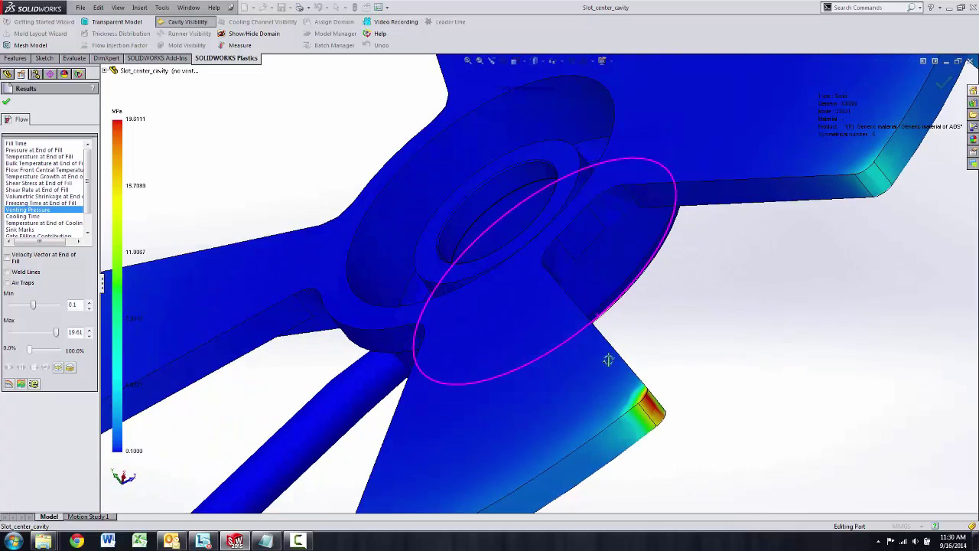
scroll(627, 383, up, 4)
scroll(642, 397, up, 3)
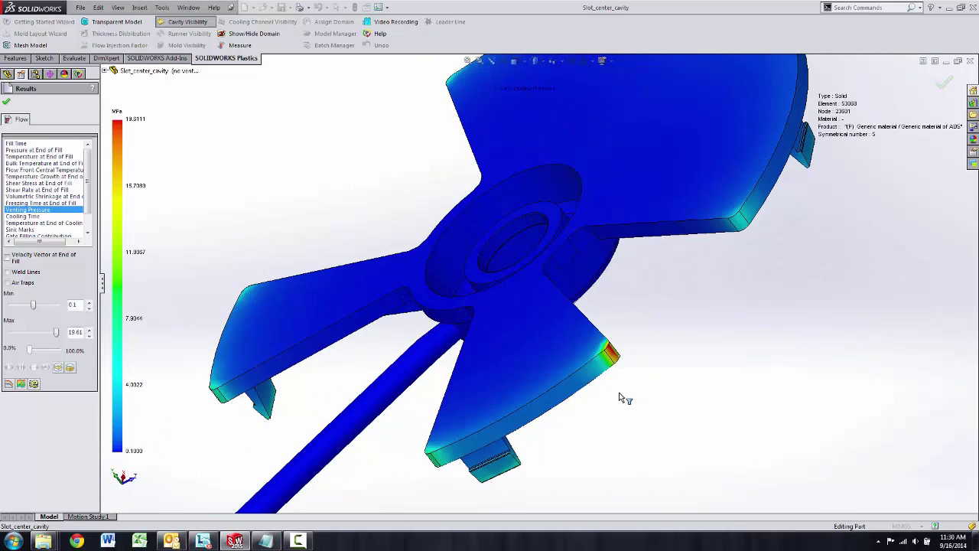
scroll(621, 398, up, 5)
middle_drag(531, 378, 635, 298)
click(6, 102)
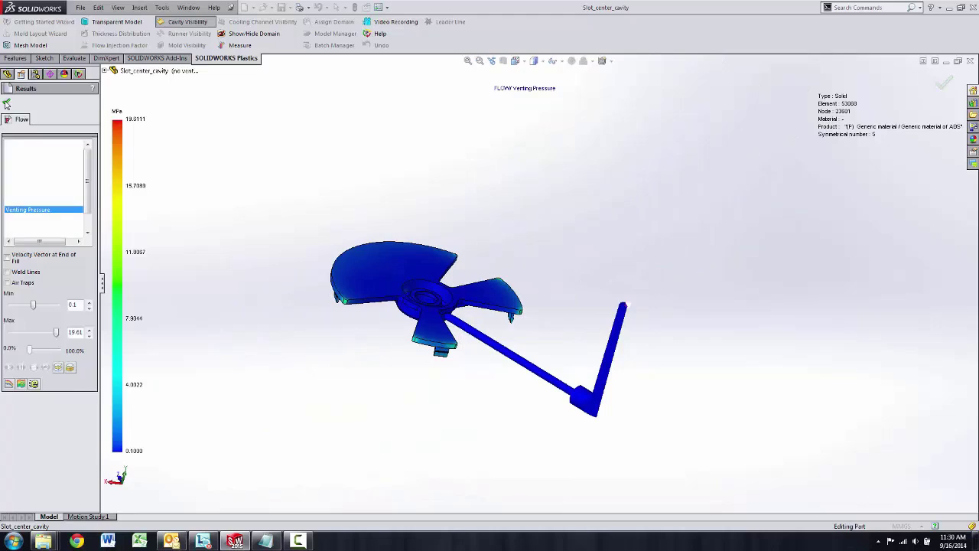
Activate the finished configuration and review its air vent locations on the blade corners without changing them.
click(35, 75)
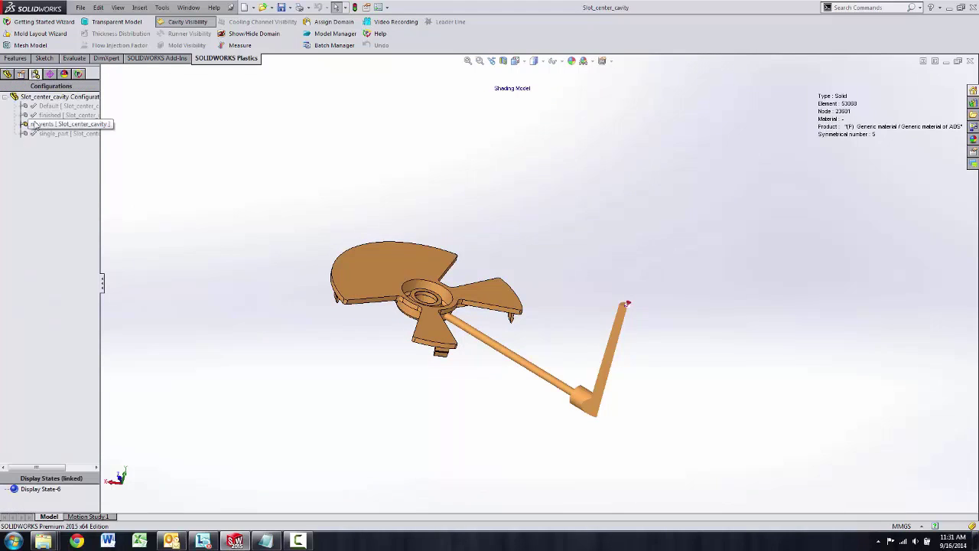
double_click(53, 115)
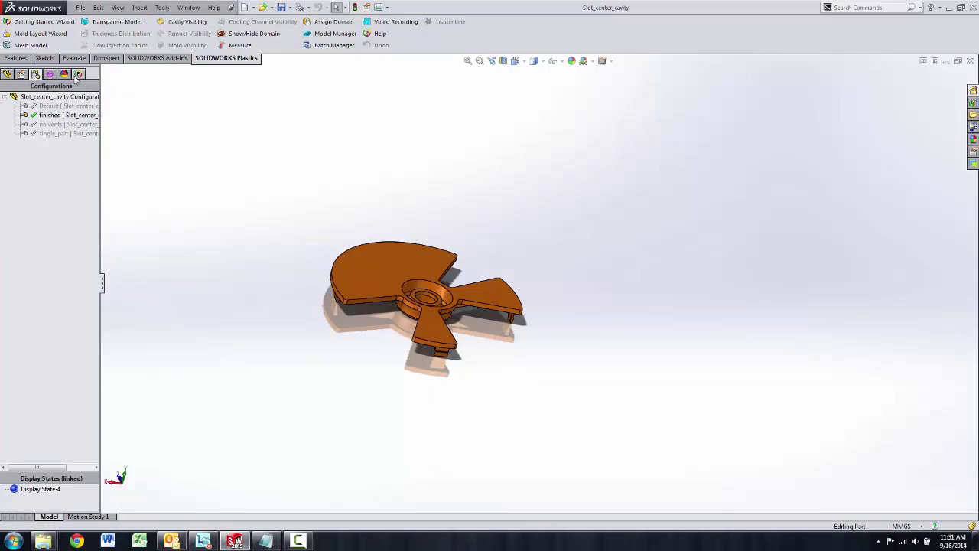
click(78, 73)
right_click(52, 255)
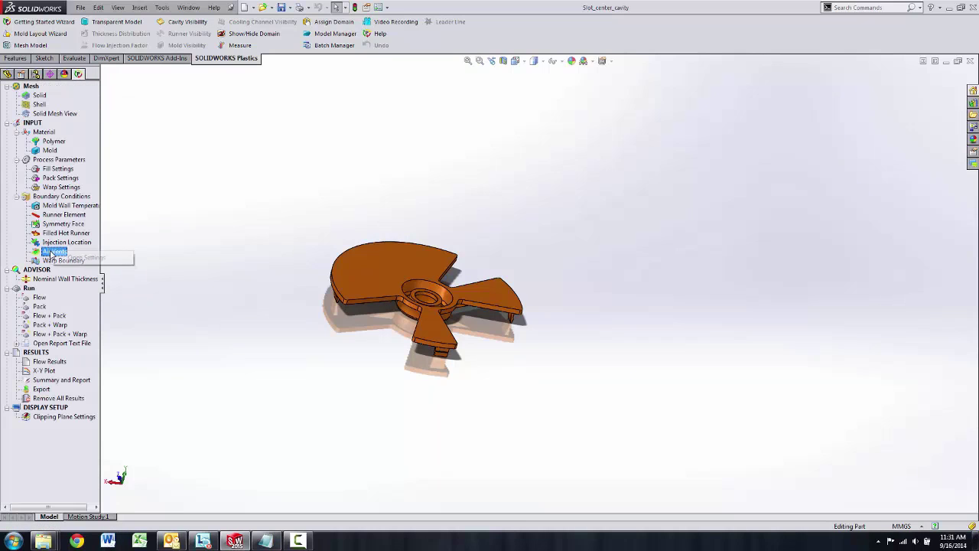
click(76, 260)
scroll(375, 289, down, 5)
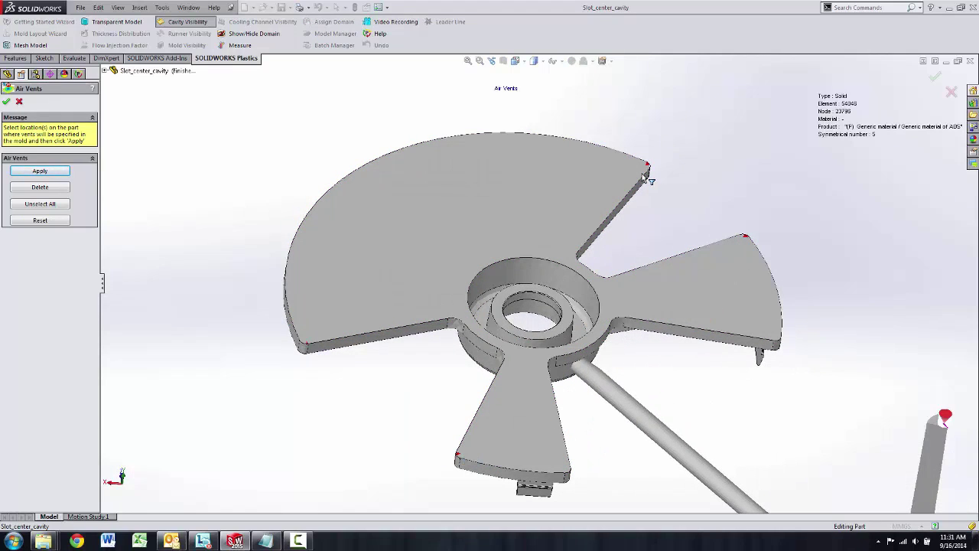
click(19, 102)
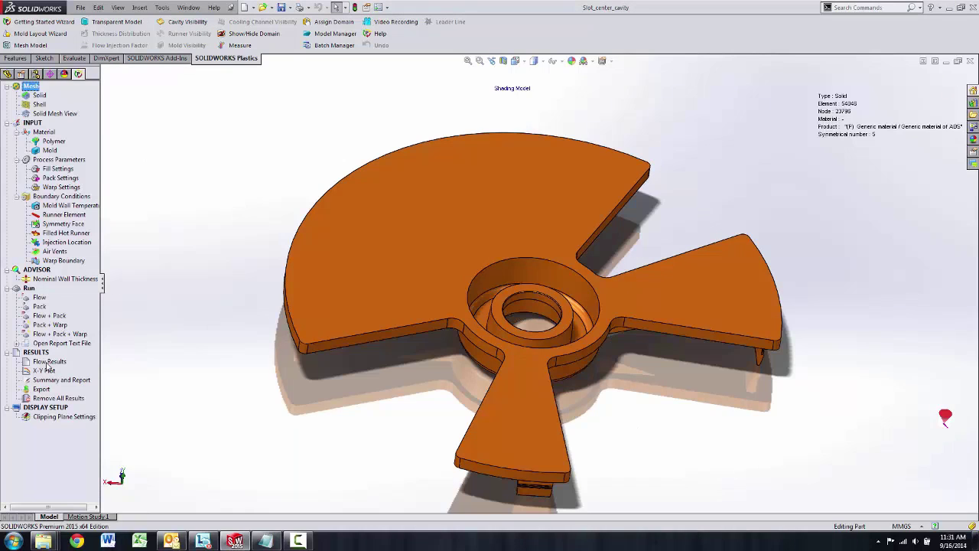
Examine the Venting Pressure flow result of the finished configuration around the blades and hub, then close the results.
click(49, 362)
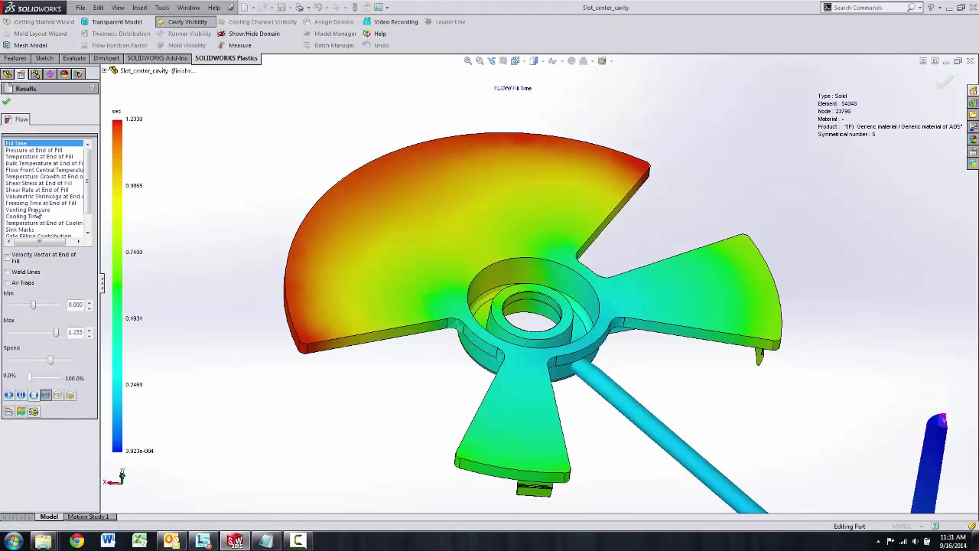
click(31, 211)
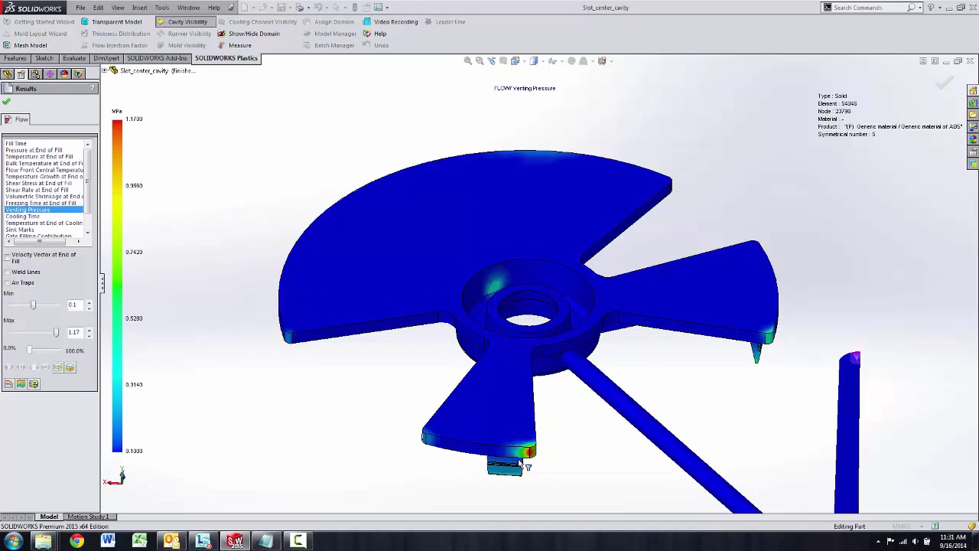
scroll(624, 441, up, 2)
scroll(672, 370, down, 2)
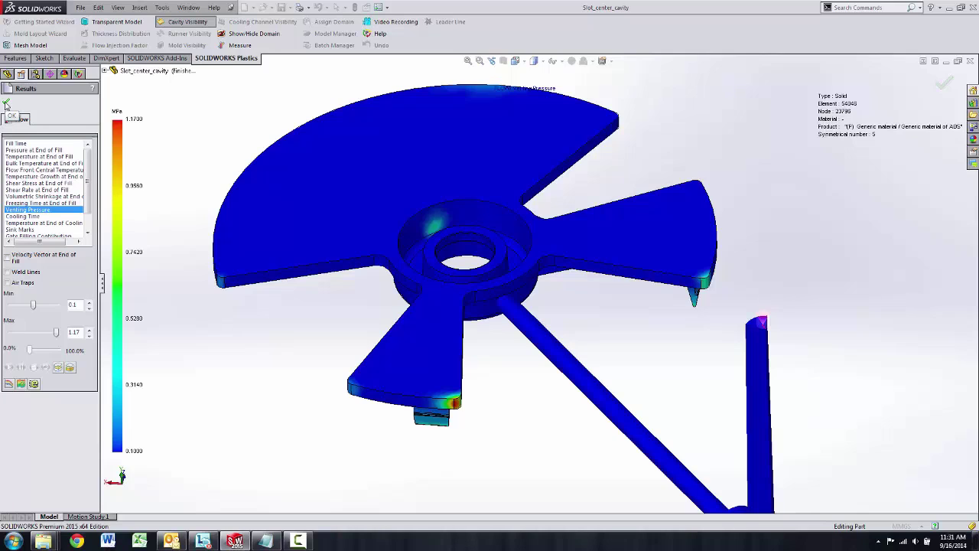
scroll(174, 223, up, 2)
middle_drag(177, 221, 153, 201)
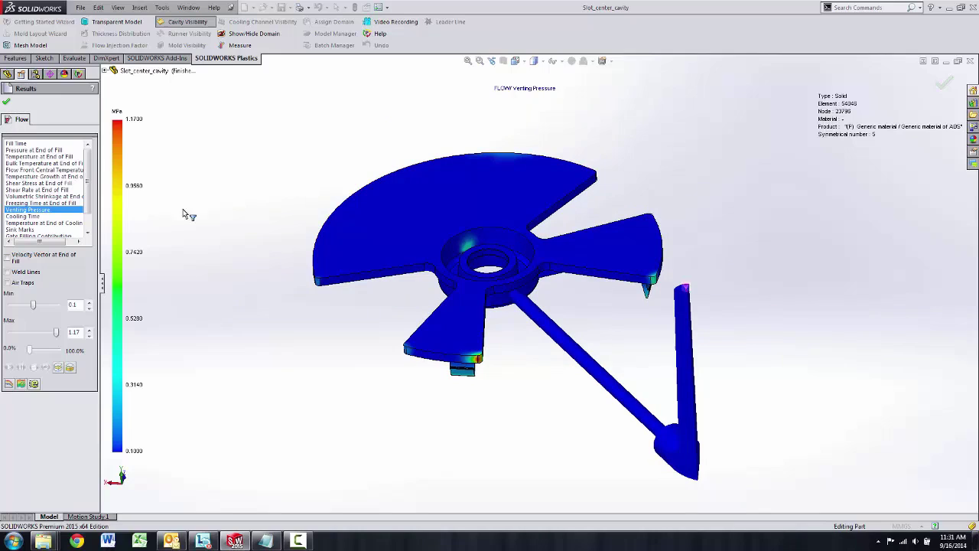
middle_drag(211, 263, 331, 239)
scroll(332, 252, down, 2)
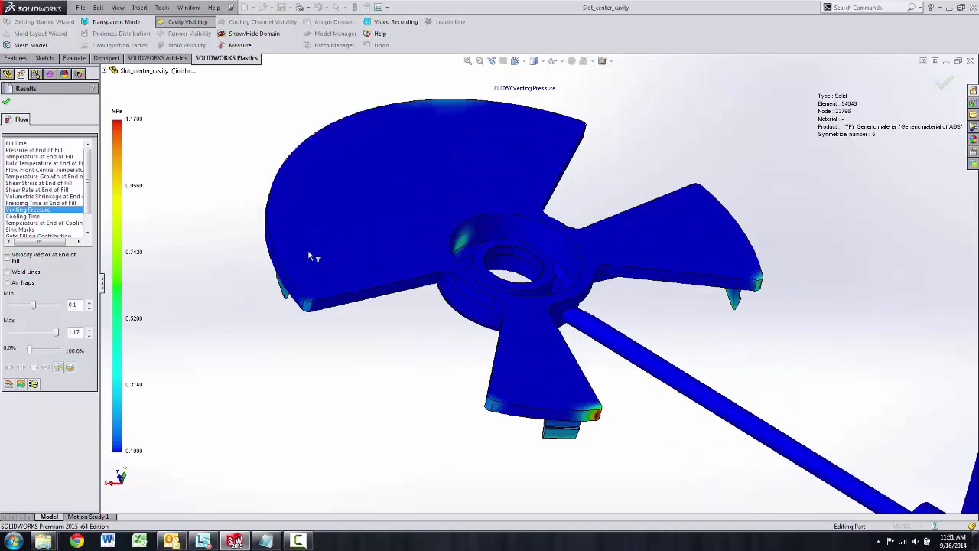
click(6, 105)
Activate the single_part configuration and start its solid mesh procedure with the previous meshing parameters.
click(36, 74)
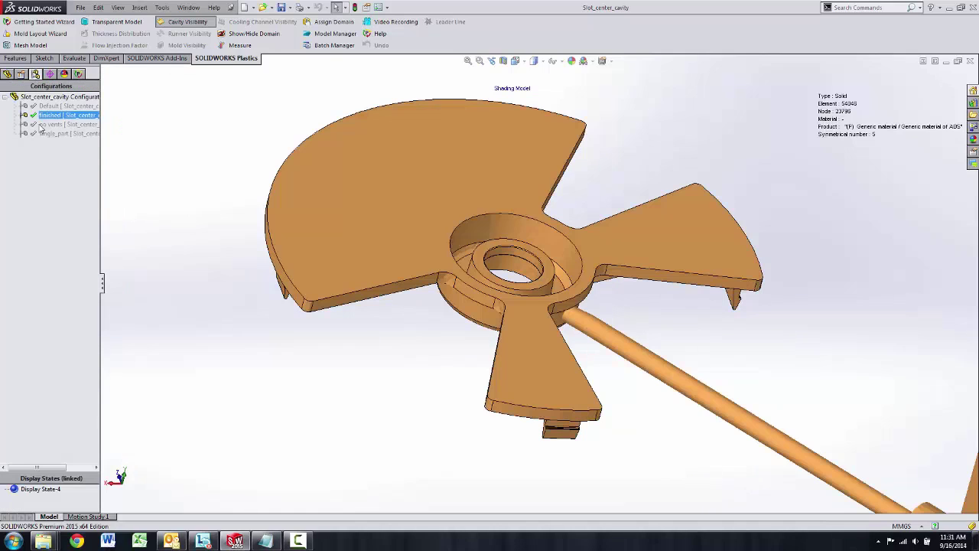
double_click(36, 135)
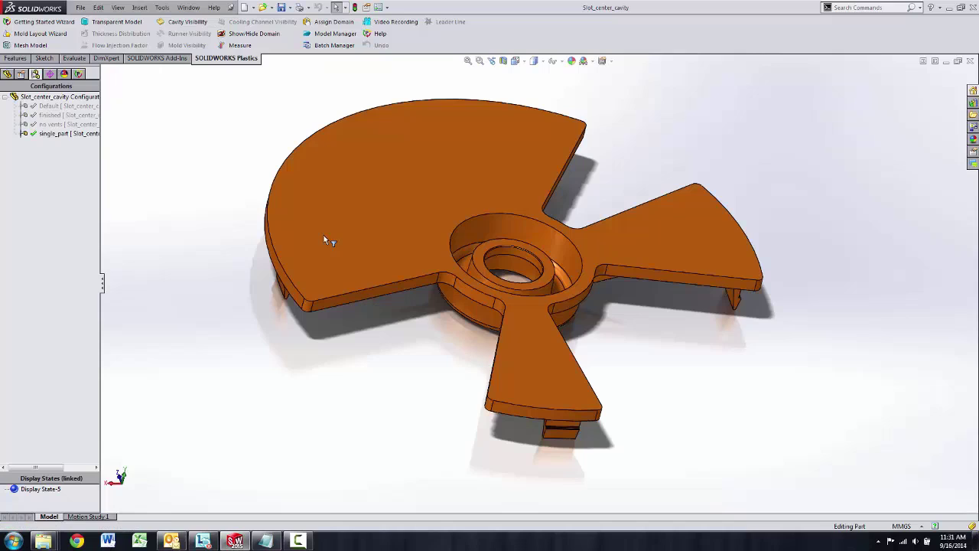
click(79, 74)
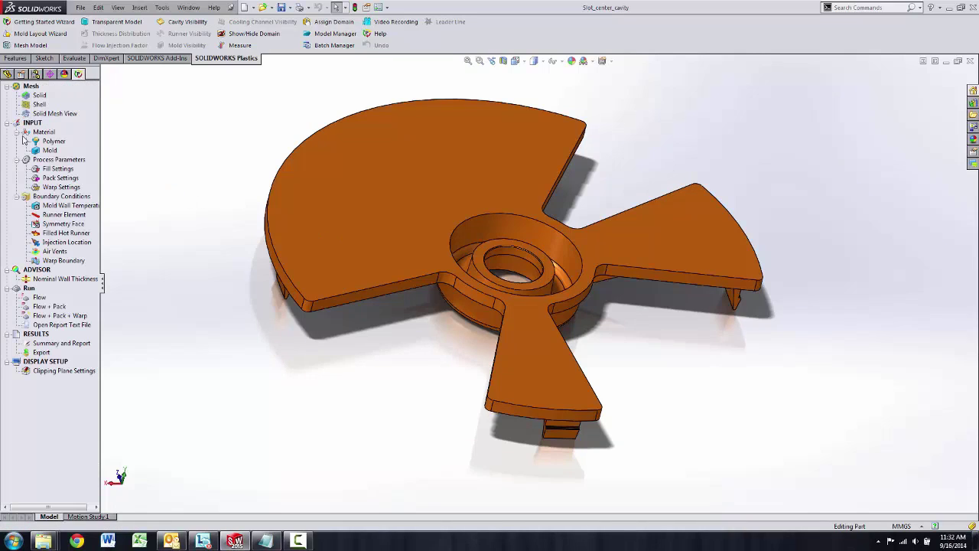
right_click(38, 95)
click(65, 115)
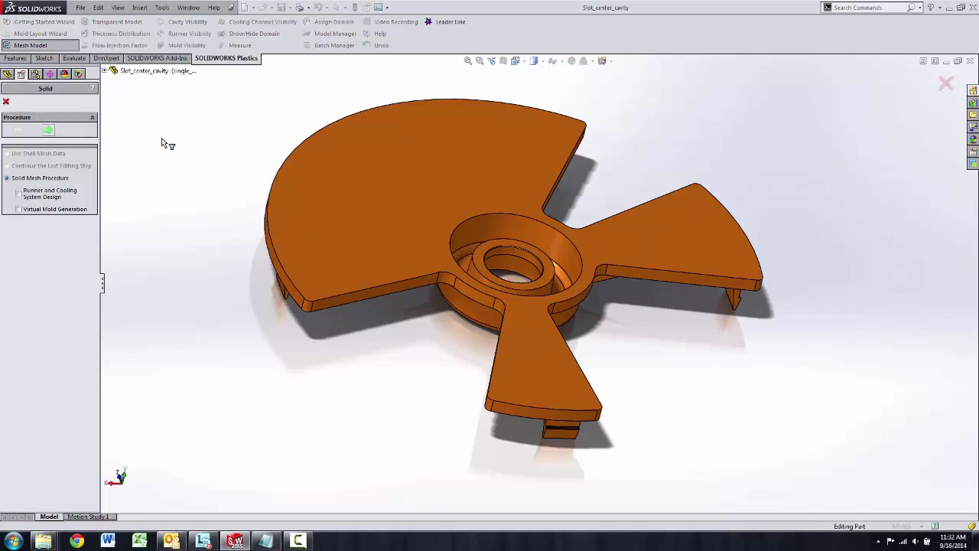
click(47, 130)
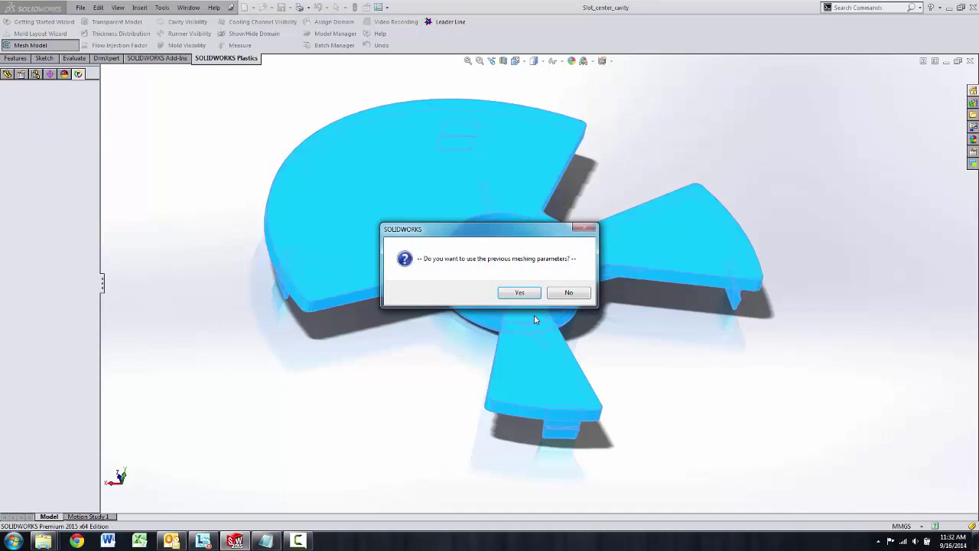
click(520, 292)
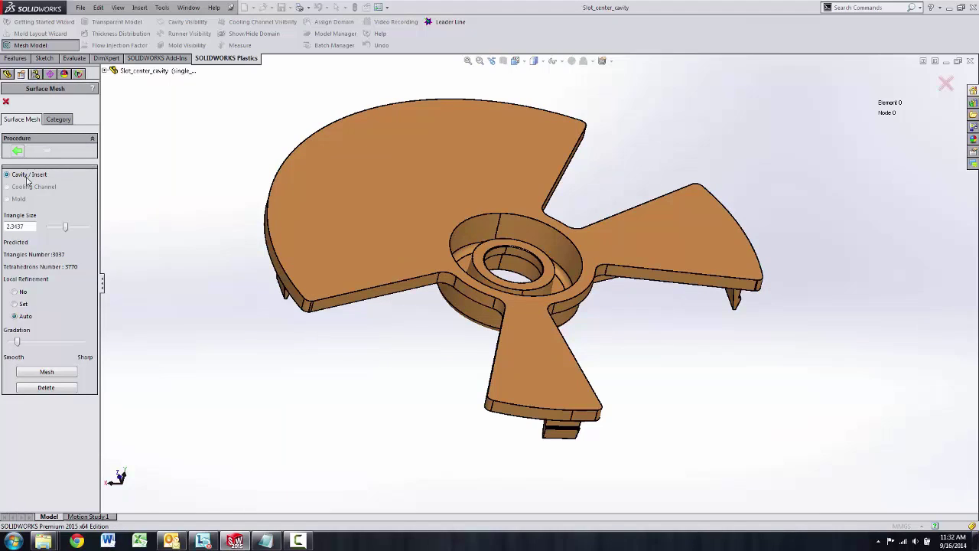
Generate the cavity's surface mesh with triangle size 2.3437 and automatic local refinement, and proceed to mesh editing.
click(44, 372)
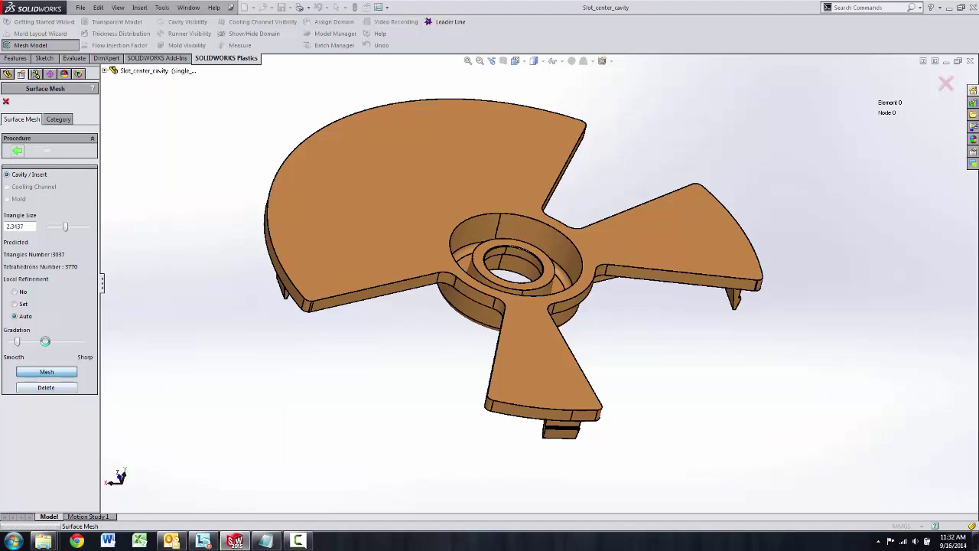
click(47, 151)
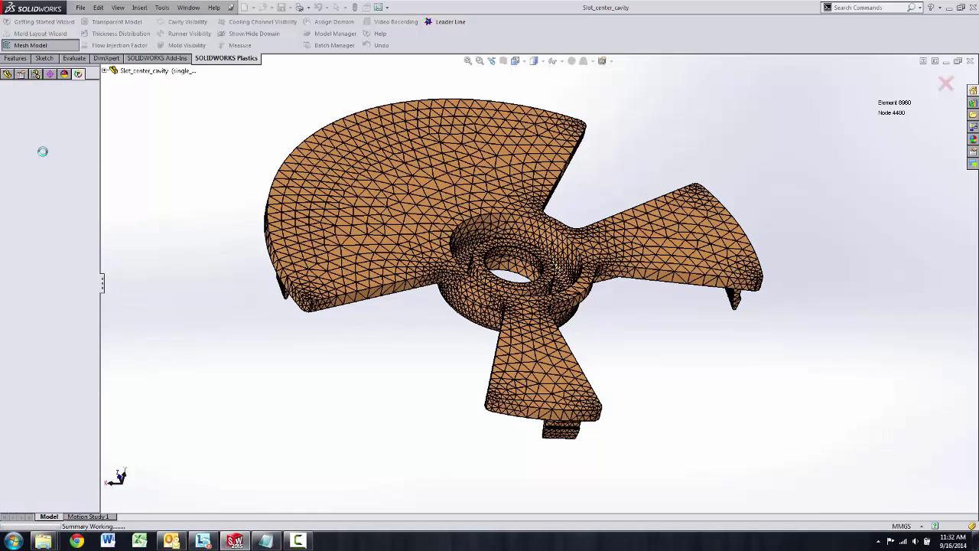
click(6, 101)
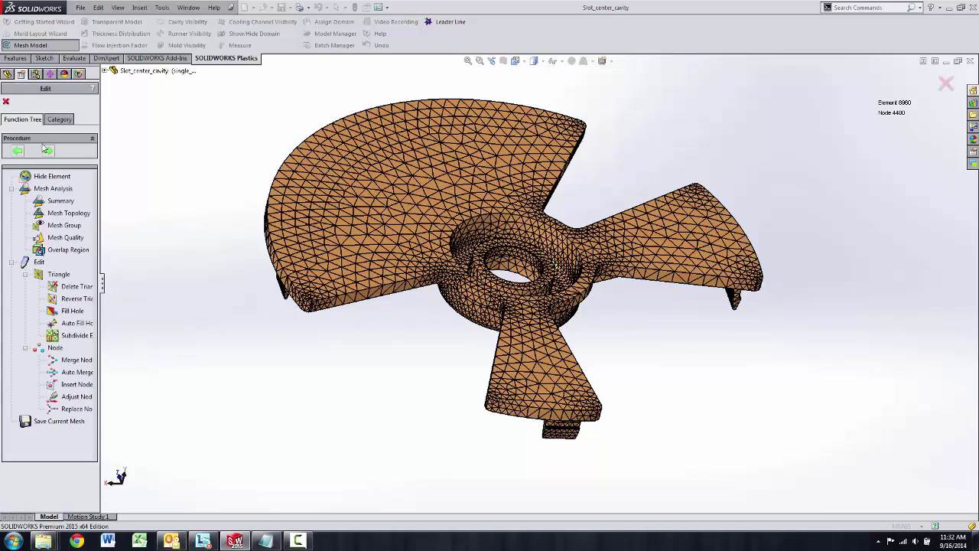
Choose a hexahedral solid mesh and generate it as Voxel type with a hexahedral size of 0.6290.
click(47, 151)
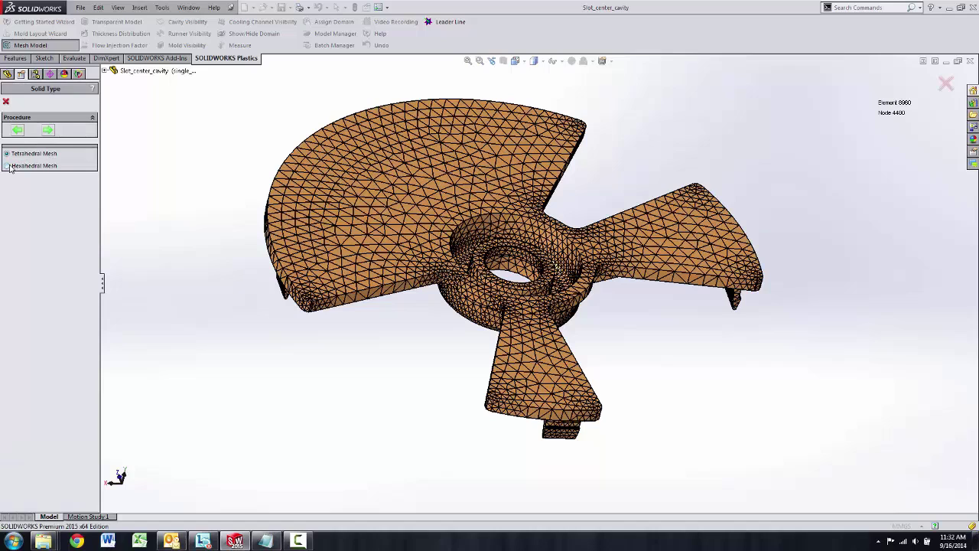
click(49, 130)
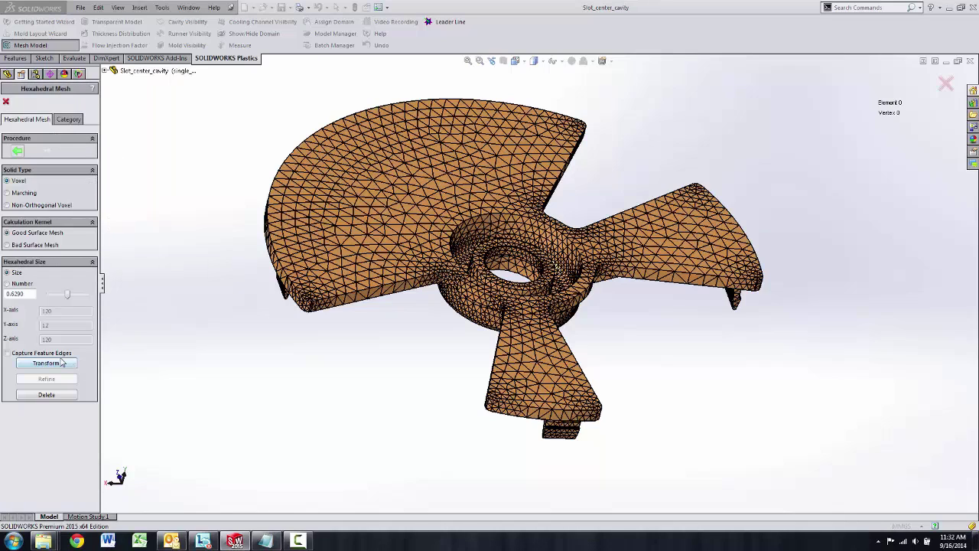
click(63, 364)
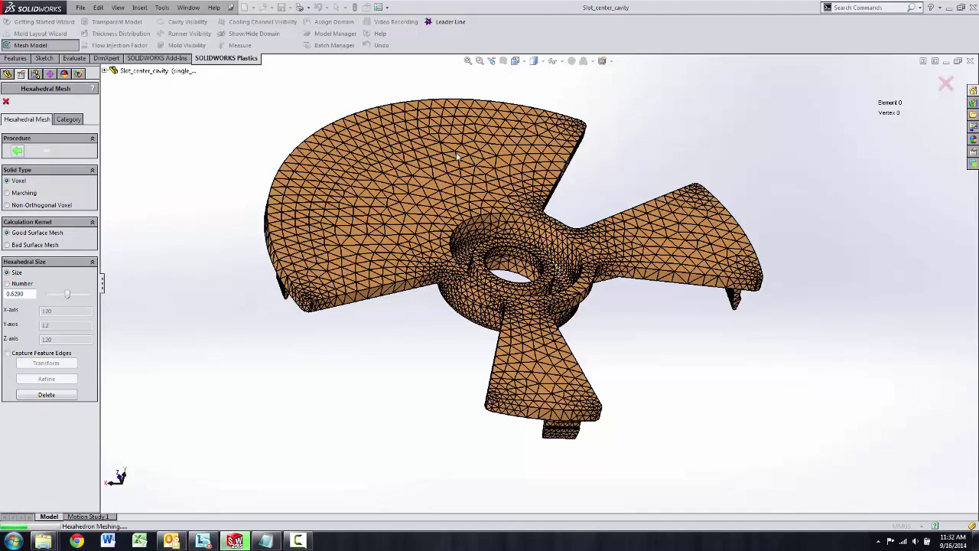
Examine the Voxel mesh on the hub, ribs, blades and edge tabs from several angles.
middle_drag(418, 289, 511, 156)
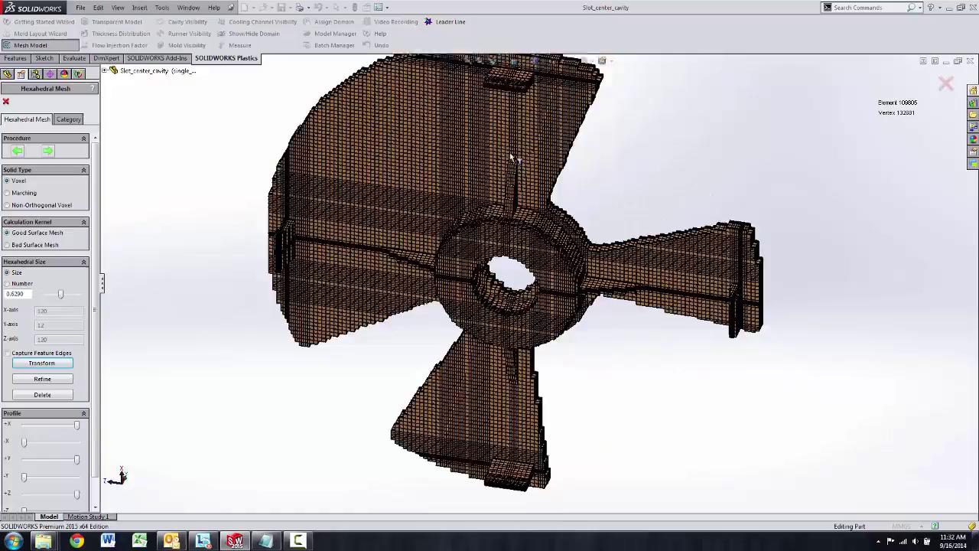
middle_drag(550, 433, 476, 253)
scroll(434, 294, down, 5)
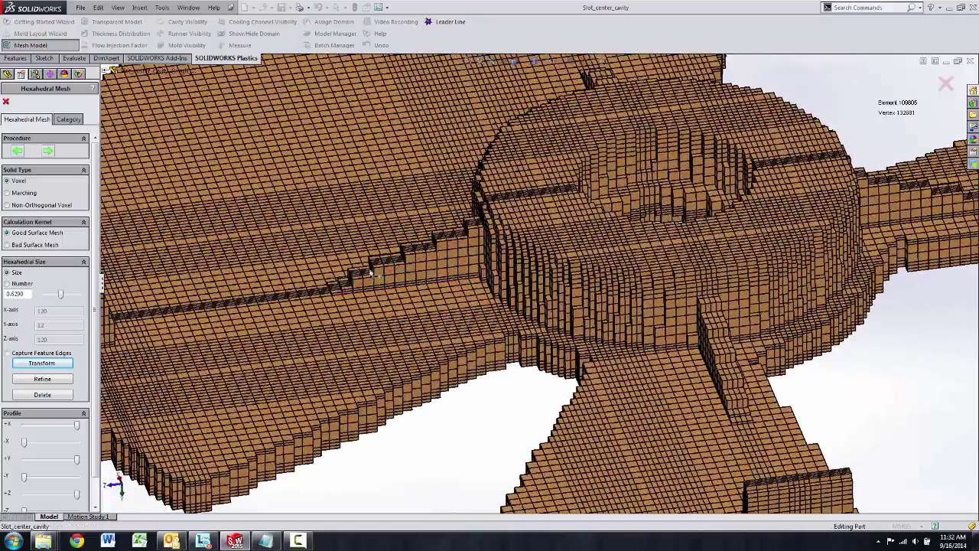
middle_drag(371, 274, 129, 279)
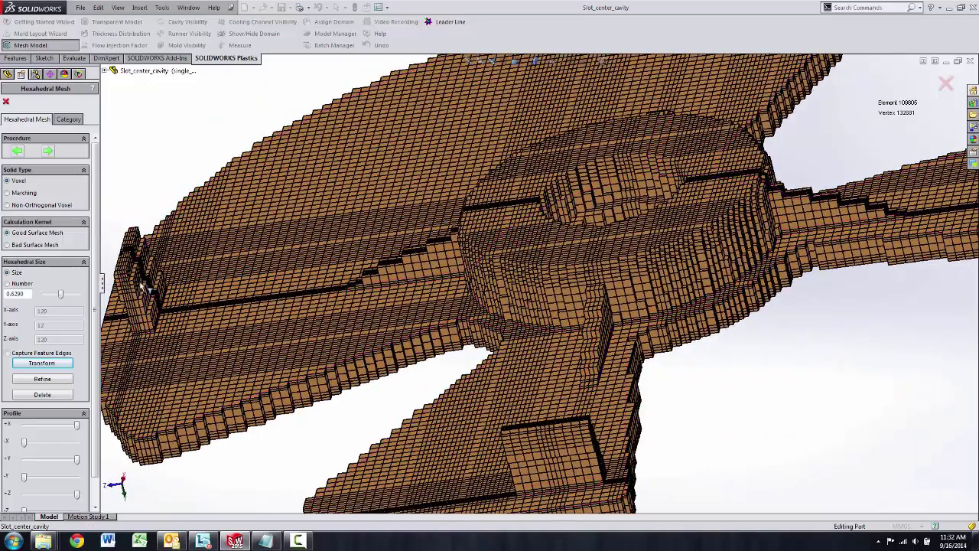
scroll(662, 380, up, 2)
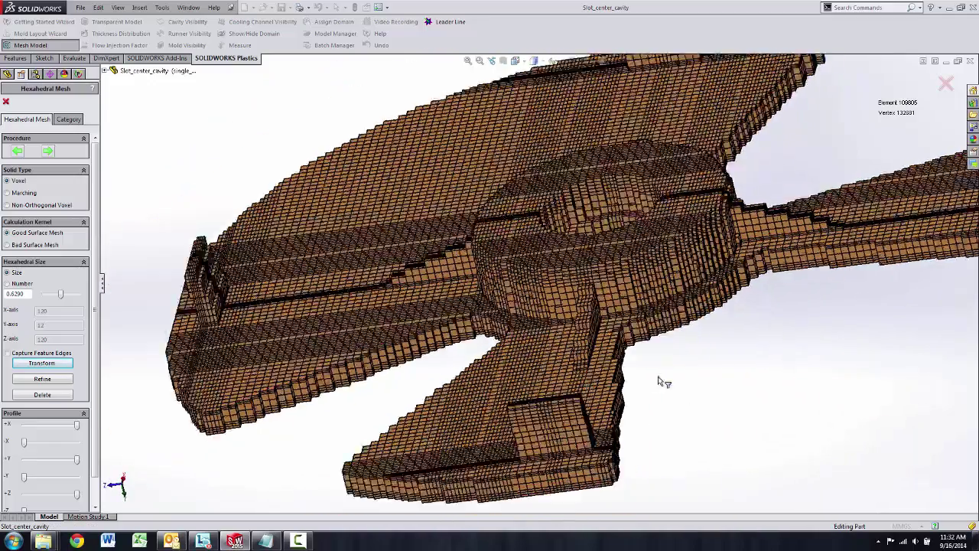
middle_drag(594, 309, 733, 230)
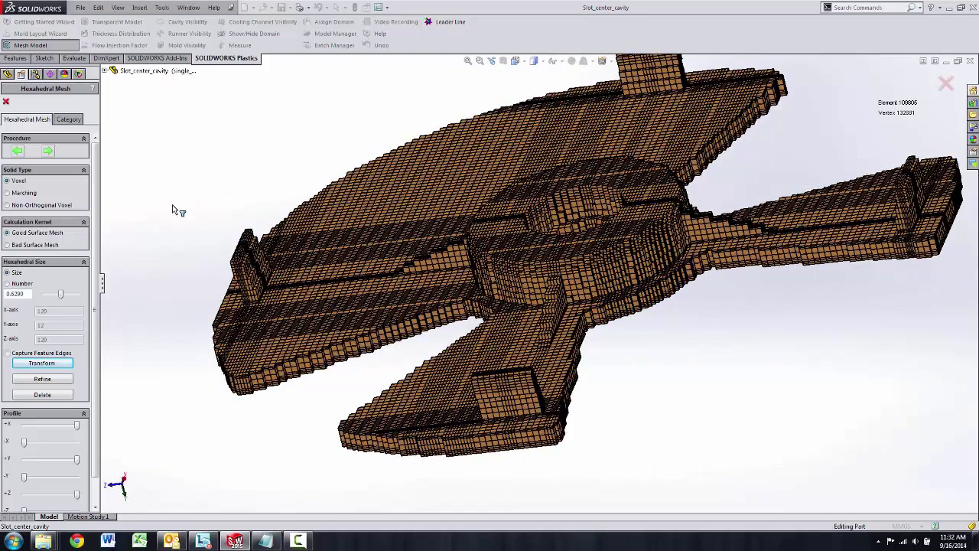
Change the solid mesh type to Non-Orthogonal Voxel and regenerate the hexahedral mesh with the default size values.
click(7, 205)
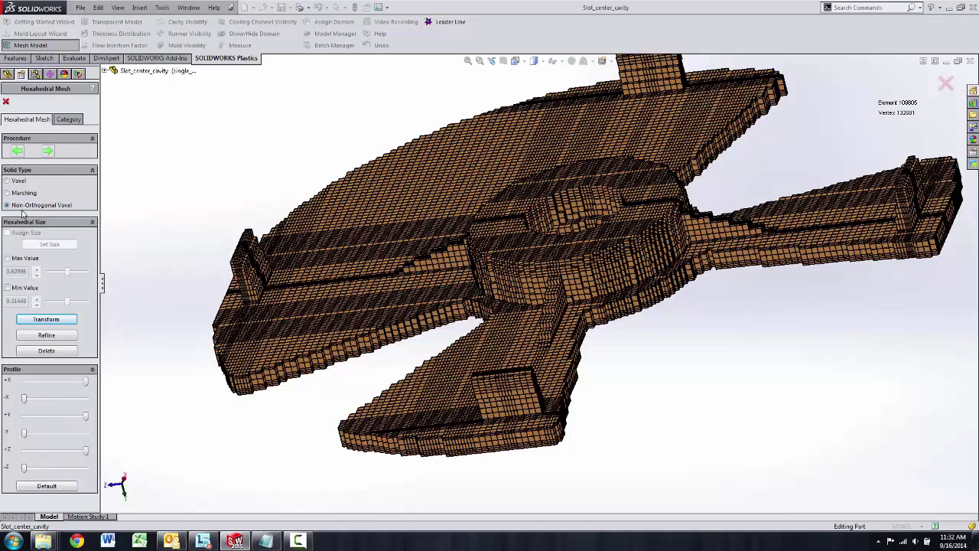
click(59, 320)
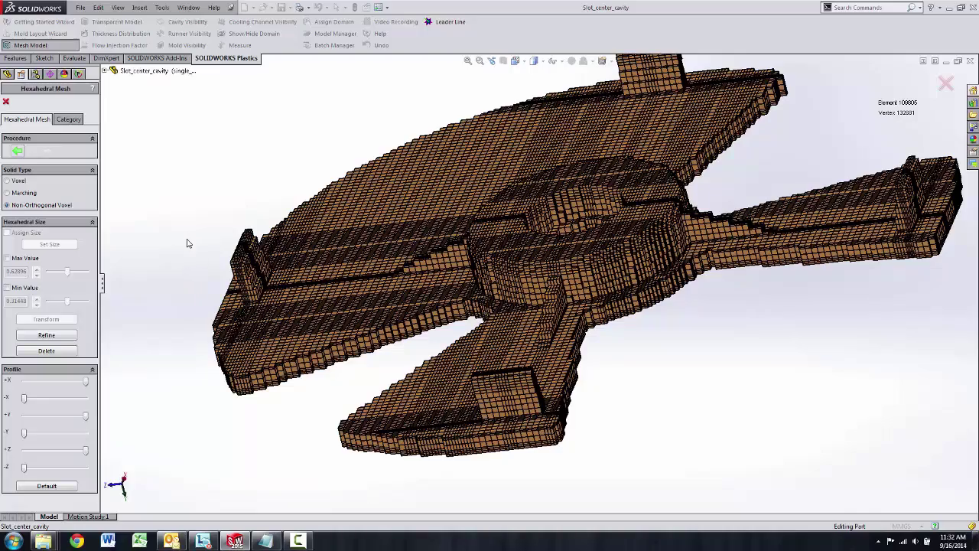
Examine the Non-Orthogonal Voxel mesh around the hub, ribs and edge tabs, then close the hexahedral meshing procedure.
middle_drag(256, 251, 323, 264)
scroll(381, 249, up, 2)
scroll(462, 249, down, 3)
scroll(465, 248, up, 4)
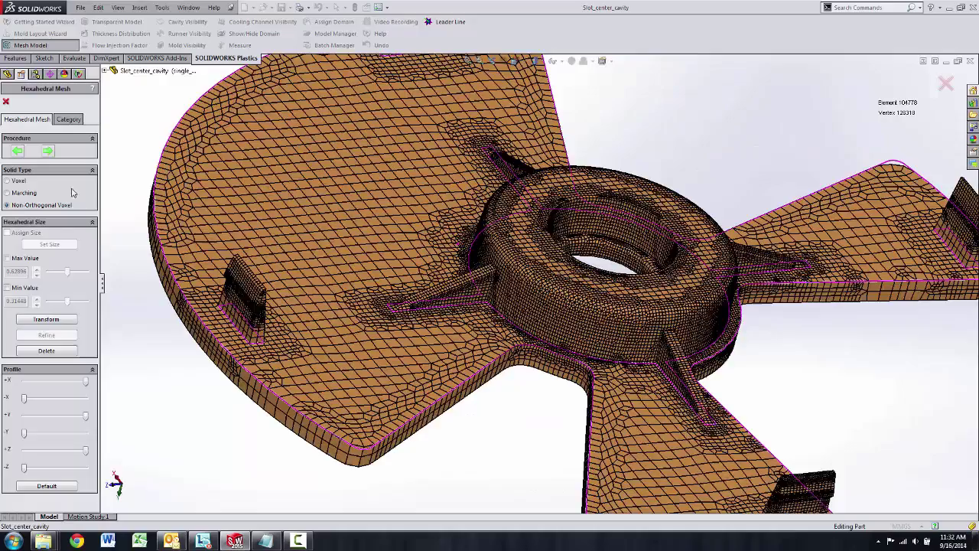
middle_drag(467, 252, 451, 234)
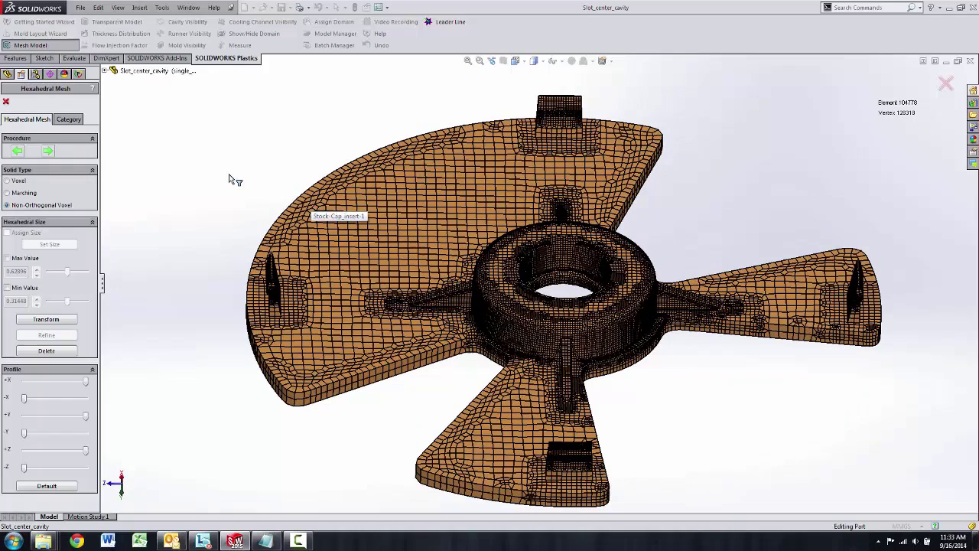
middle_drag(449, 247, 467, 268)
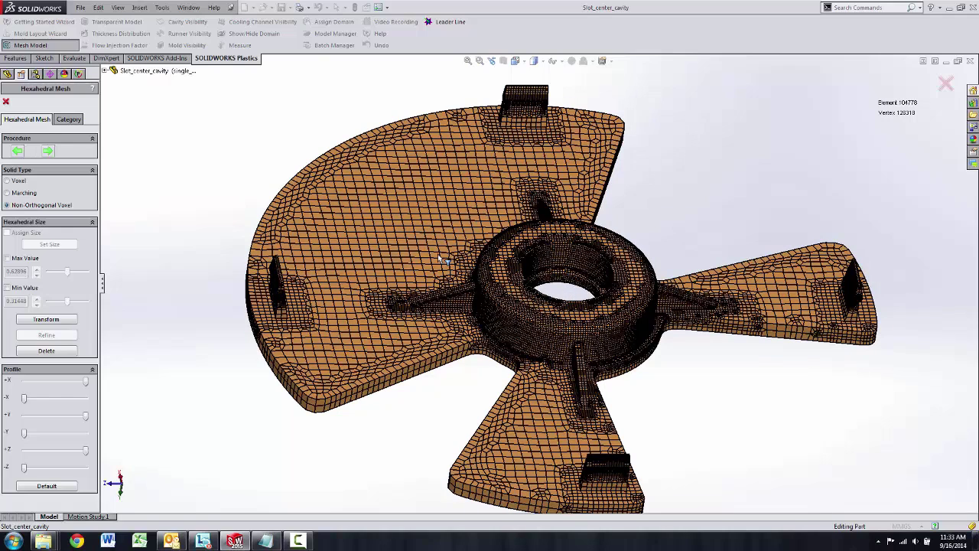
click(6, 101)
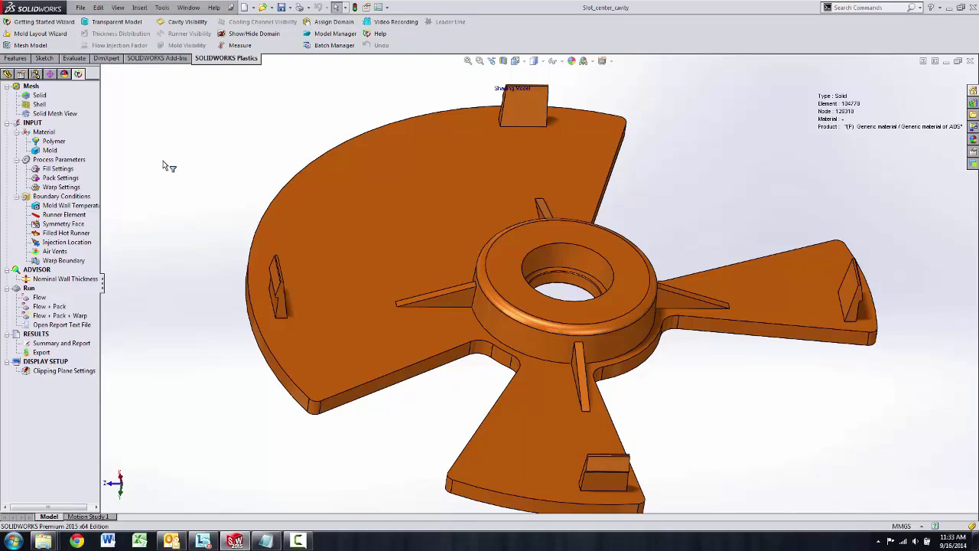